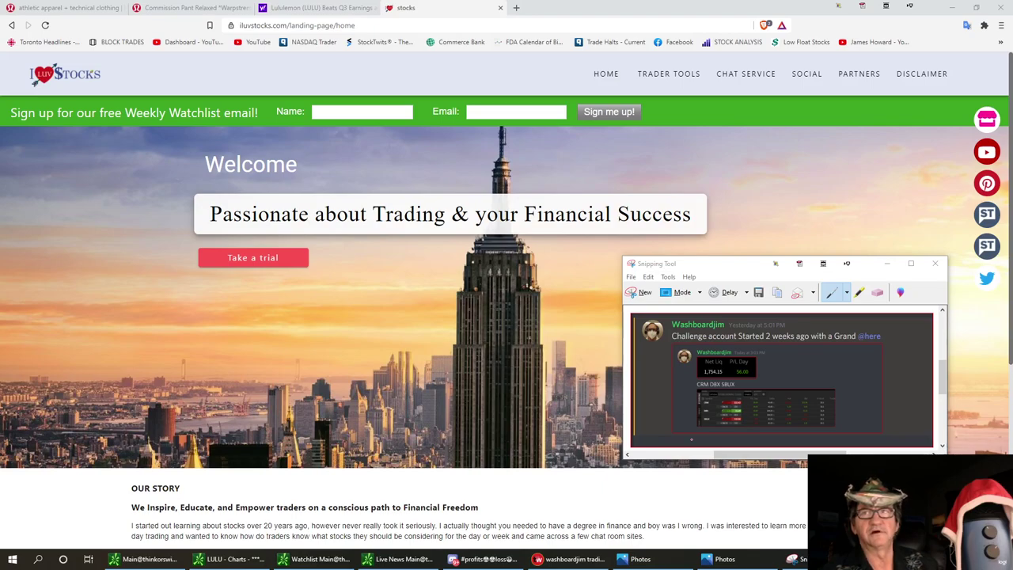
Step: View the options challenge poster in Photos and the challenge account snip in Snipping Tool, and return to the browser
{"action": "left_click", "coordinate": [747, 562]}
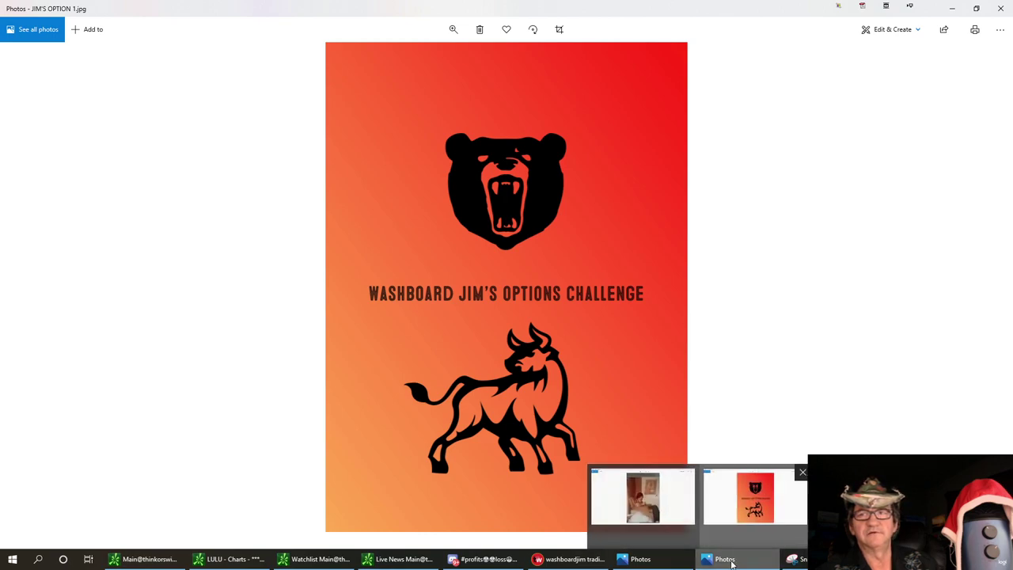
{"action": "left_click", "coordinate": [794, 558]}
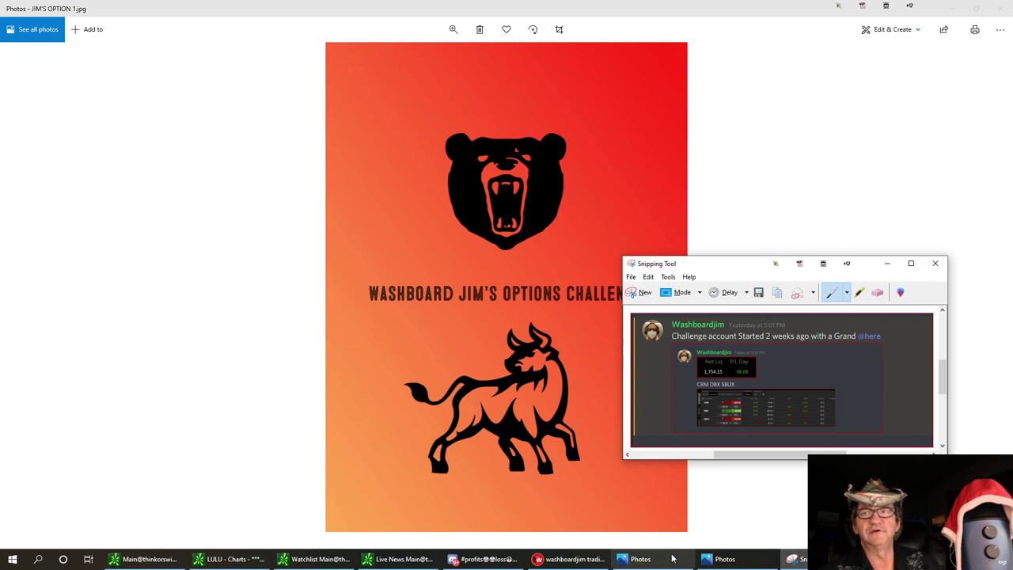
{"action": "left_click", "coordinate": [740, 560]}
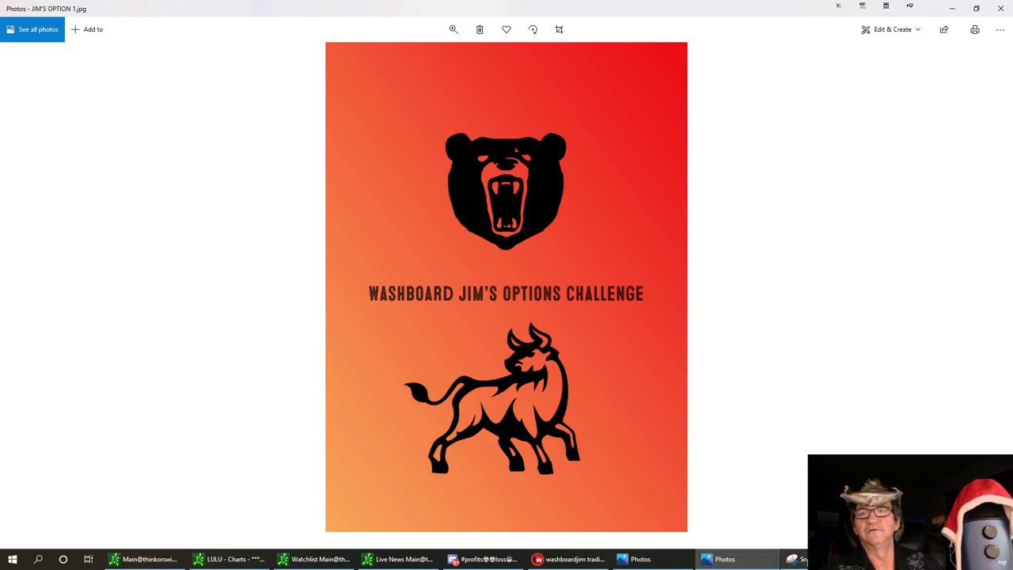
{"action": "left_click", "coordinate": [725, 559]}
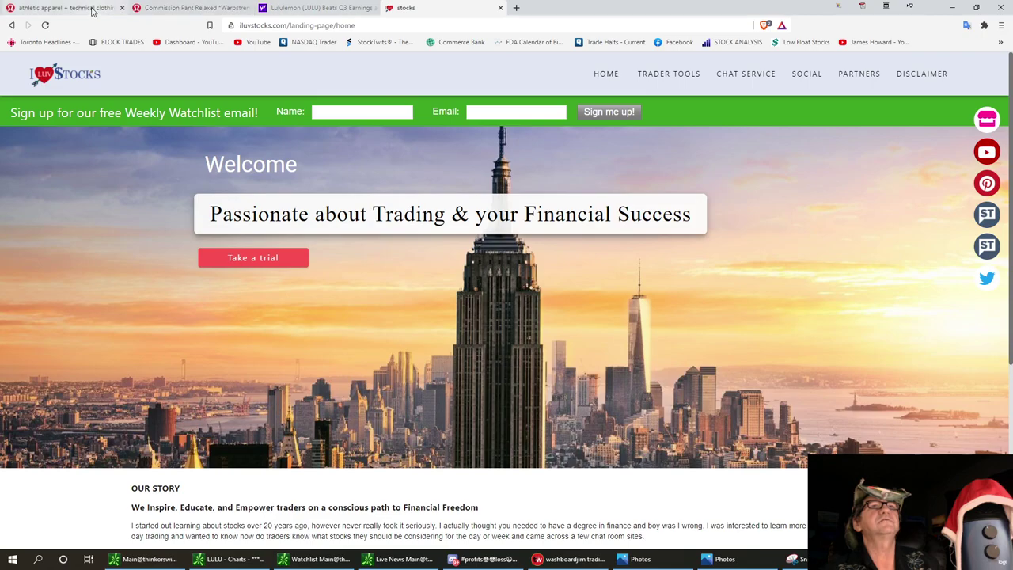
Step: View the lululemon home page and the Commission Pant Relaxed product page, and bring up the bell bottoms.jpg photo for comparison
{"action": "left_click", "coordinate": [63, 8]}
{"action": "mouse_move", "coordinate": [225, 89]}
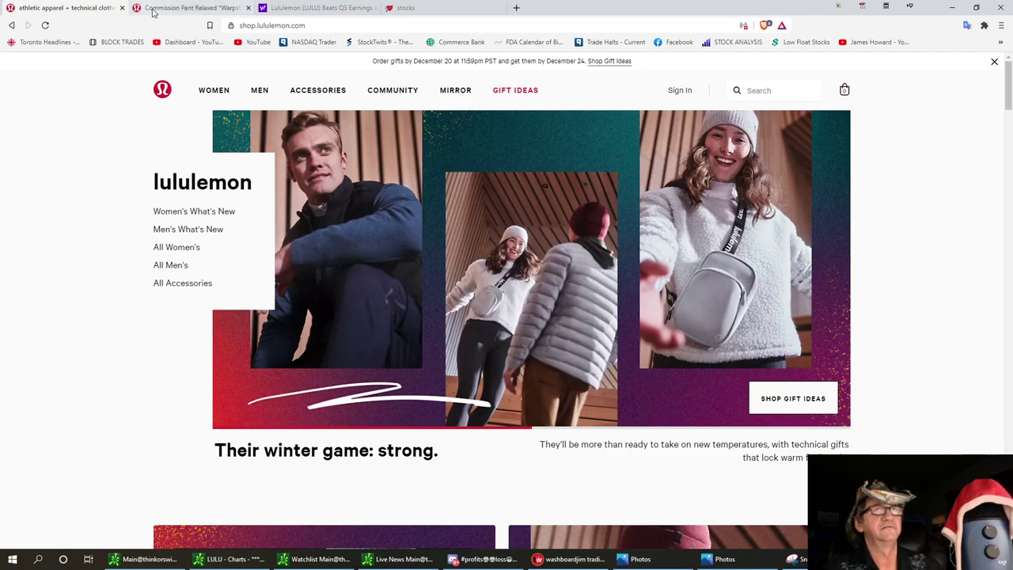
{"action": "left_click", "coordinate": [154, 9]}
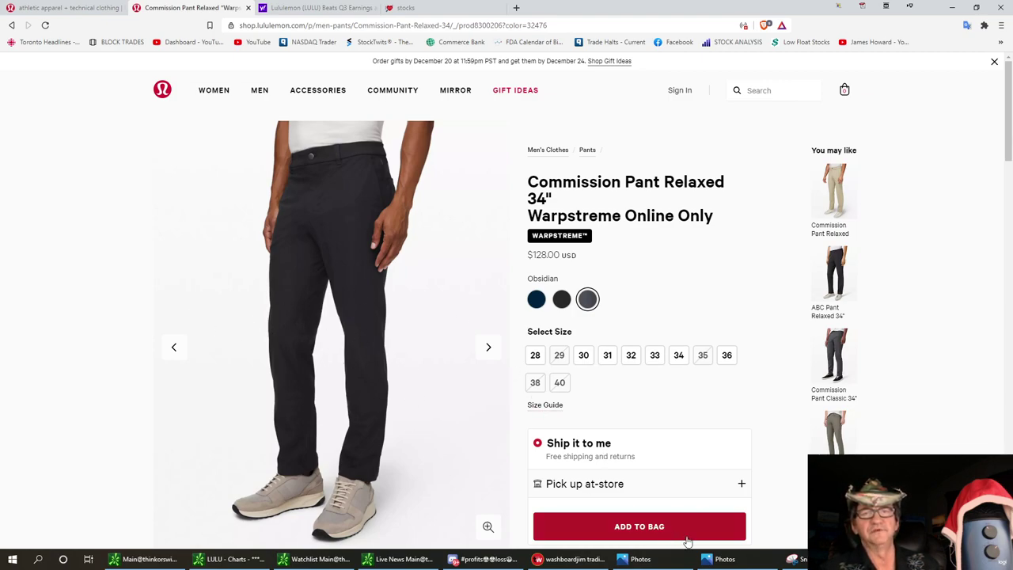
{"action": "mouse_move", "coordinate": [662, 557]}
{"action": "left_click", "coordinate": [638, 500]}
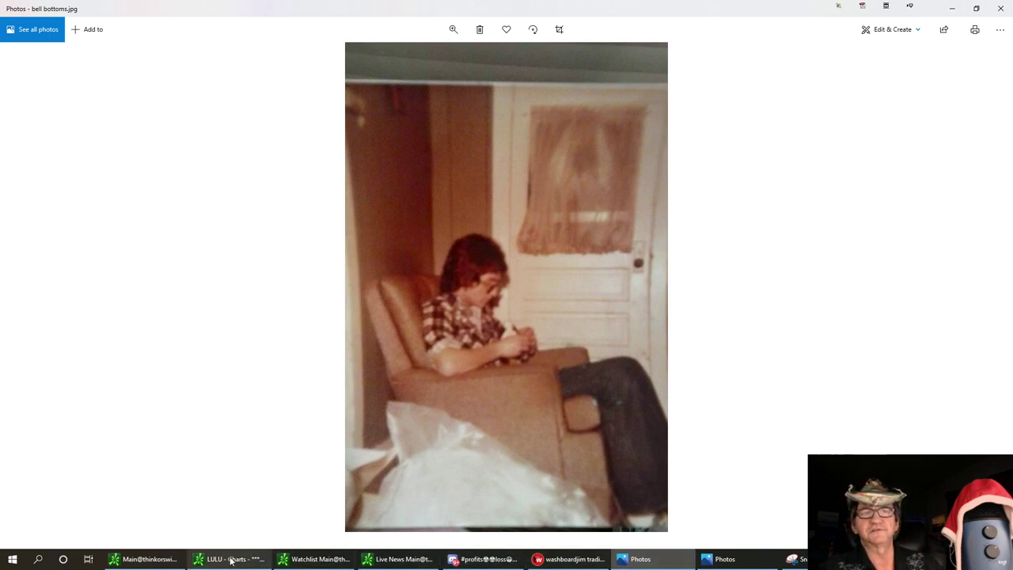
Step: Switch to the LULU daily chart in thinkorswim and magnify the candles from 12/8 to 12/11
{"action": "left_click", "coordinate": [231, 560]}
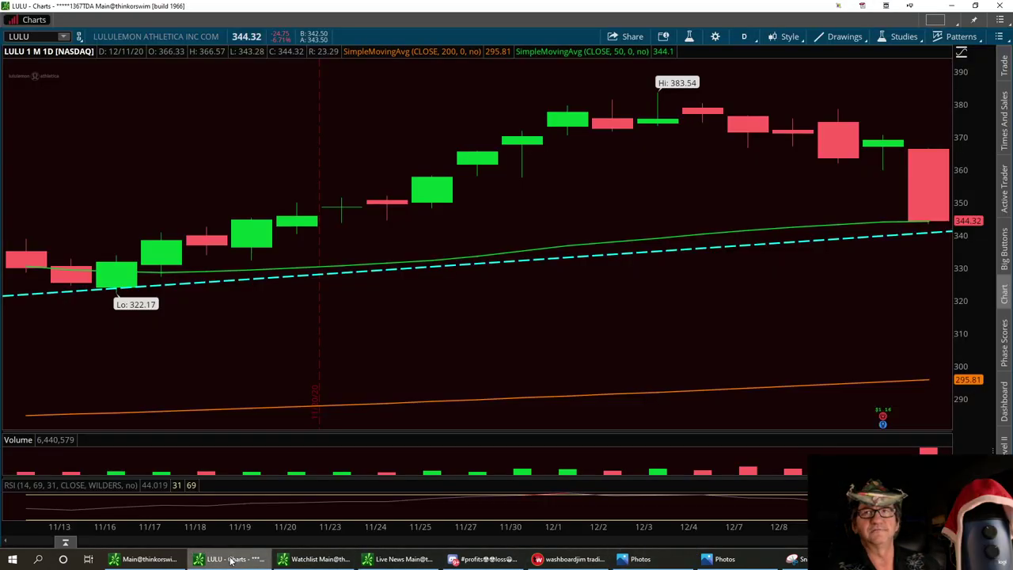
{"action": "left_click", "coordinate": [749, 37]}
{"action": "scroll", "coordinate": [475, 237], "scroll_direction": "up", "scroll_amount": 5}
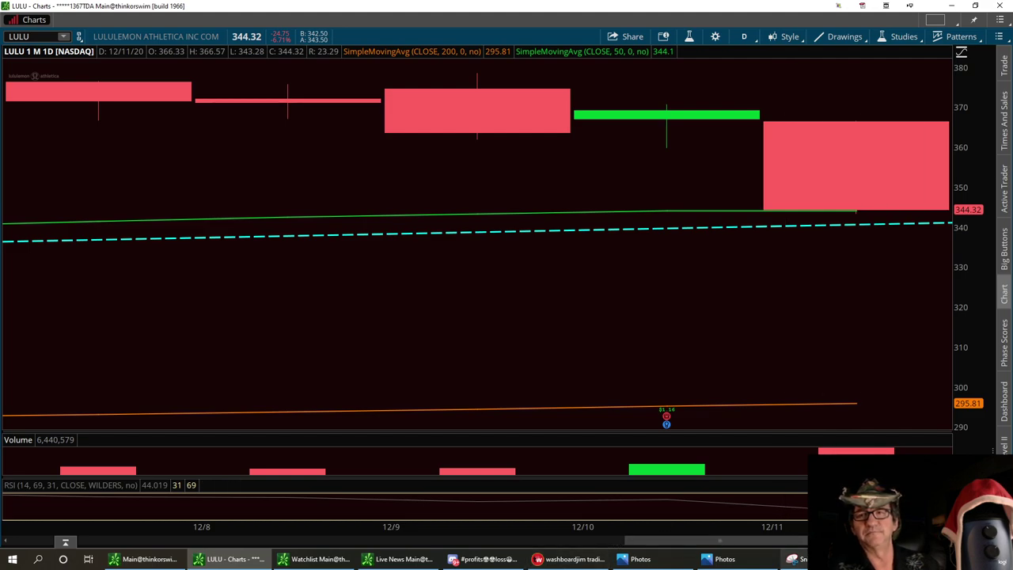
Step: Switch to the browser and read the Yahoo Finance article on Lululemon's Q3 earnings and revenue
{"action": "key", "text": "alt+Tab"}
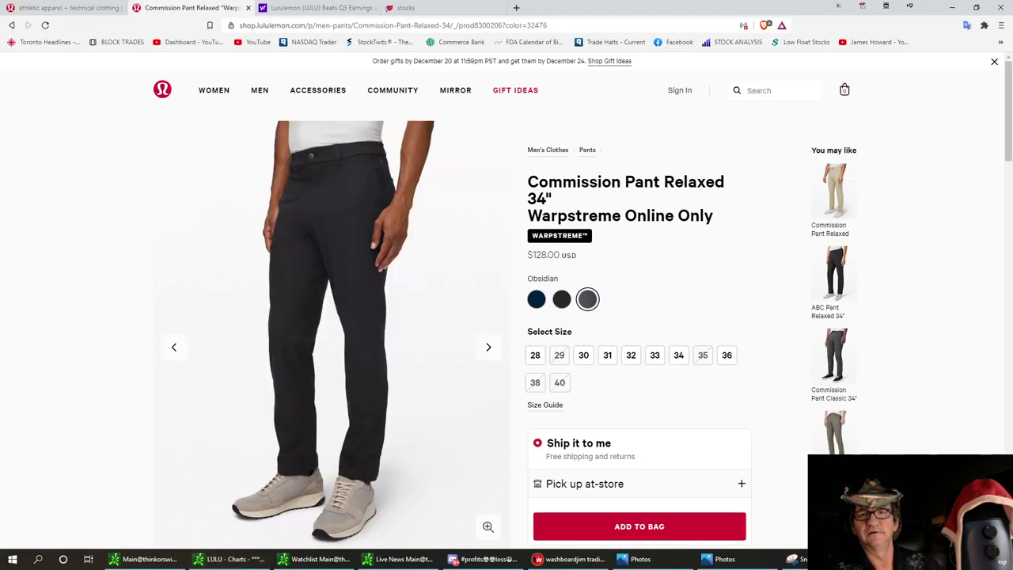
{"action": "left_click", "coordinate": [301, 10]}
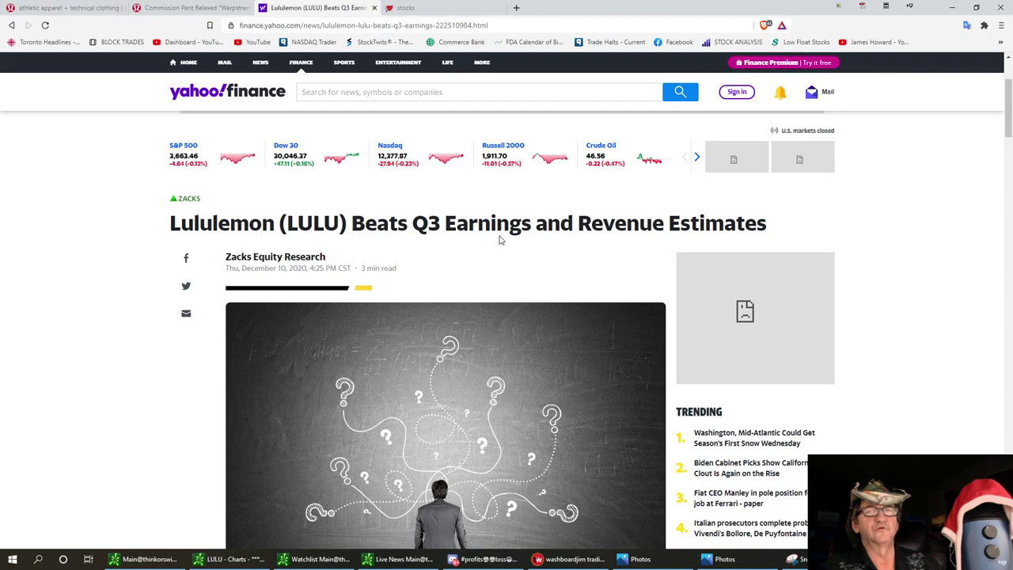
{"action": "scroll", "coordinate": [902, 216], "scroll_direction": "down", "scroll_amount": 3}
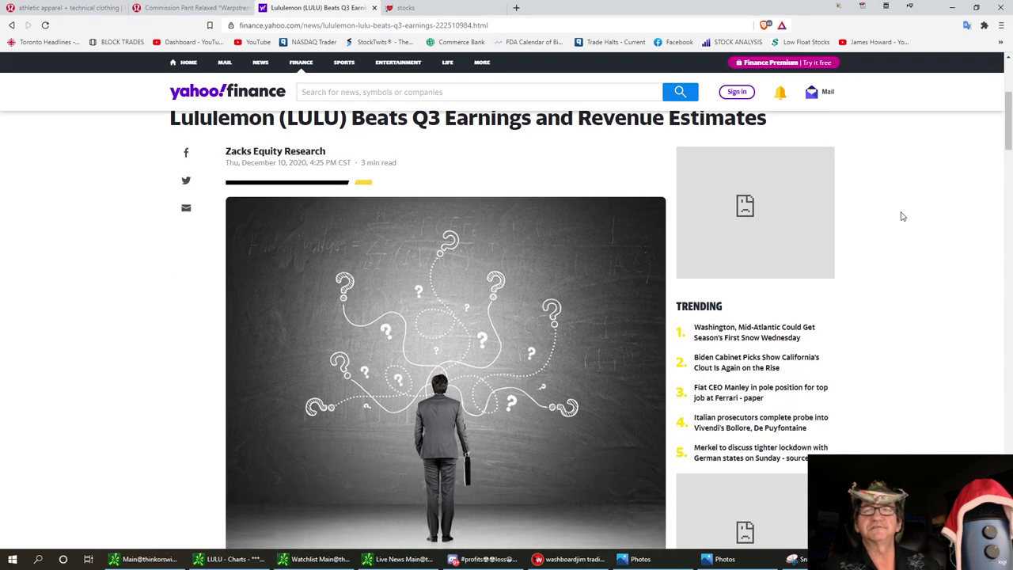
{"action": "scroll", "coordinate": [902, 216], "scroll_direction": "down", "scroll_amount": 1}
{"action": "scroll", "coordinate": [871, 228], "scroll_direction": "down", "scroll_amount": 1}
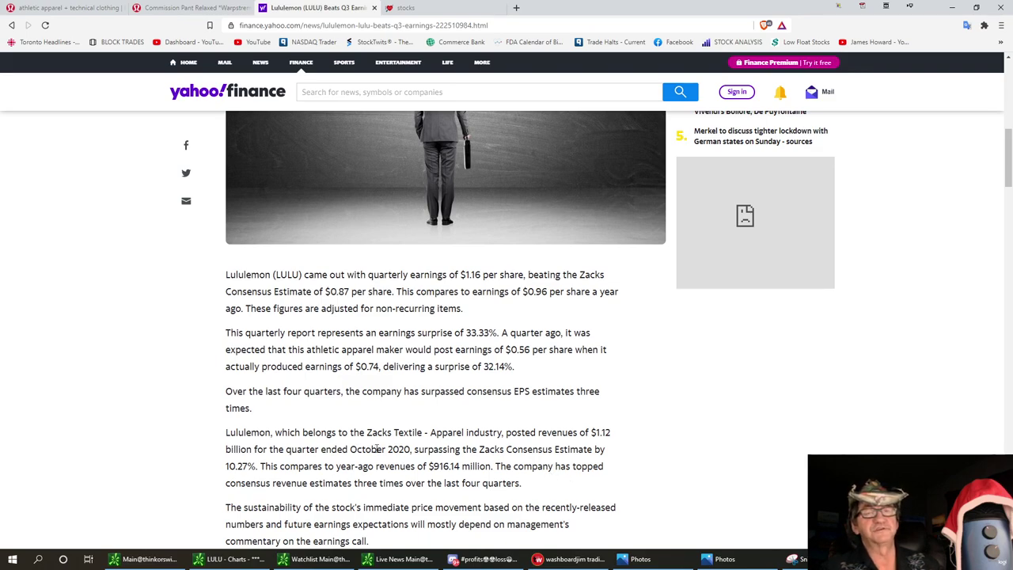
Step: Return to the LULU chart in thinkorswim and set its time frame to 1 year with daily candles
{"action": "left_click", "coordinate": [224, 559]}
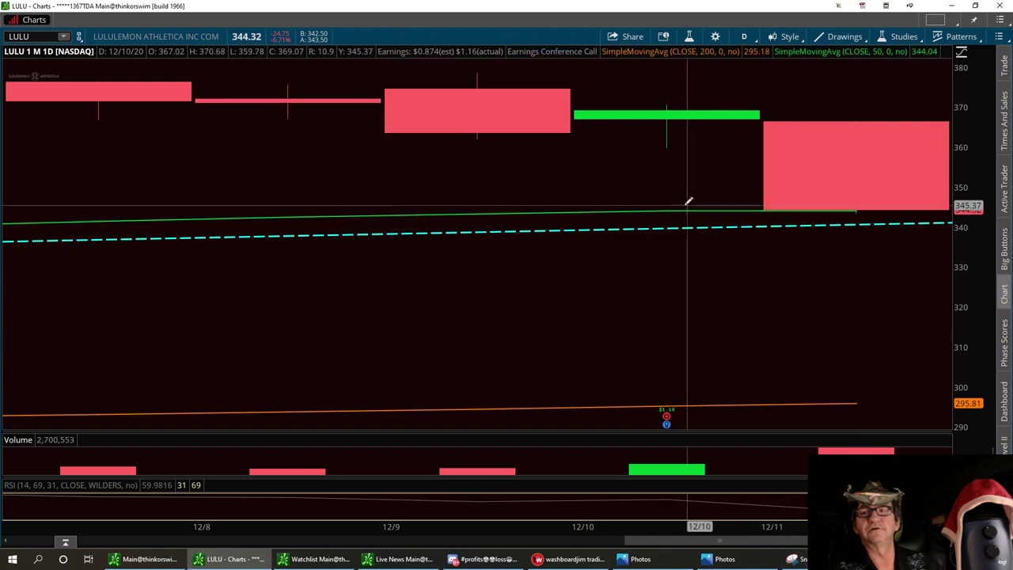
{"action": "left_click", "coordinate": [744, 36]}
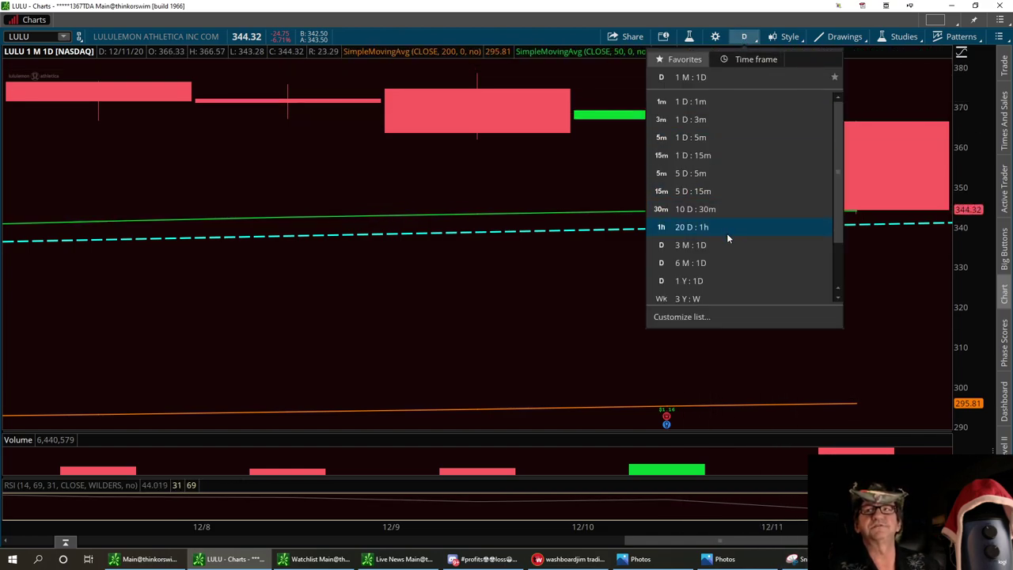
{"action": "left_click", "coordinate": [689, 281]}
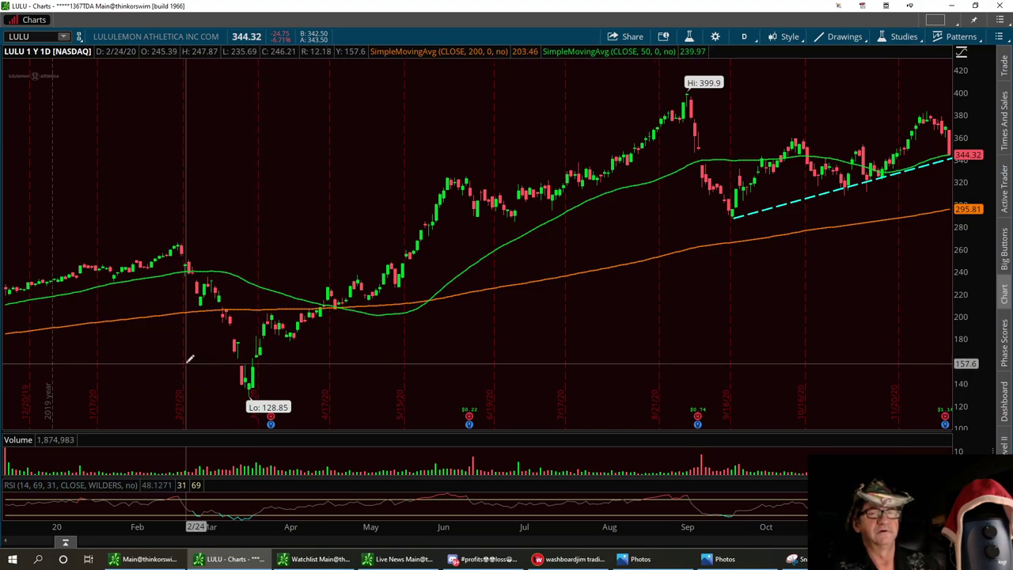
Step: Examine the March low and the recovery into April on the LULU chart, and restore the full one-year view
{"action": "left_click_drag", "start_coordinate": [198, 348], "coordinate": [358, 340]}
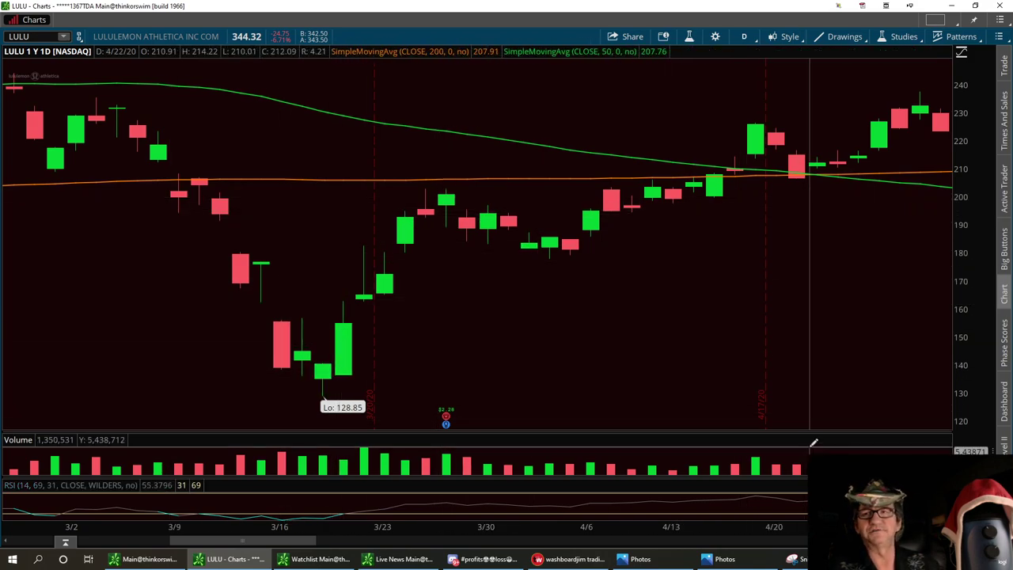
{"action": "scroll", "coordinate": [458, 267], "scroll_direction": "down", "scroll_amount": 5}
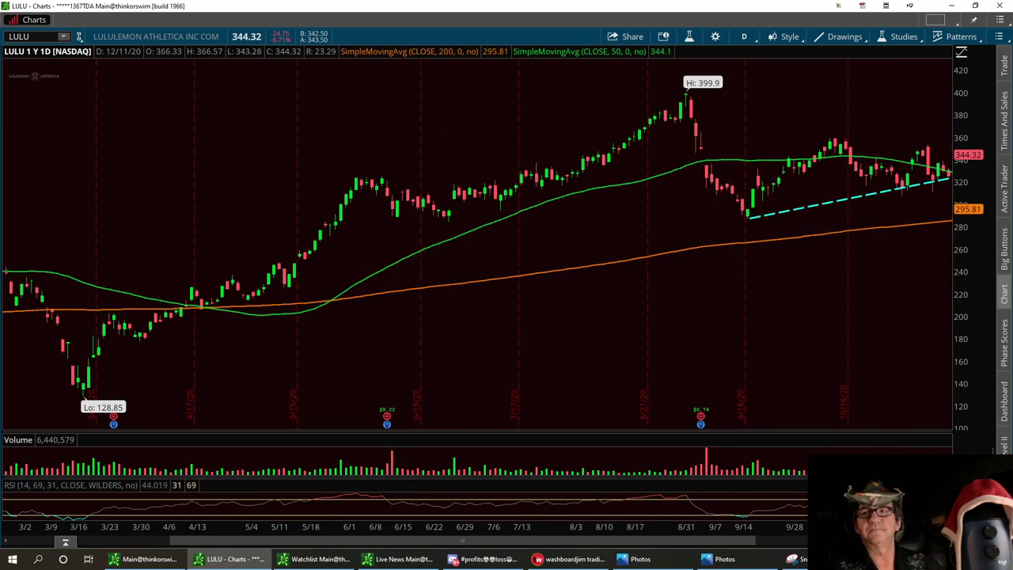
{"action": "scroll", "coordinate": [475, 237], "scroll_direction": "down", "scroll_amount": 2}
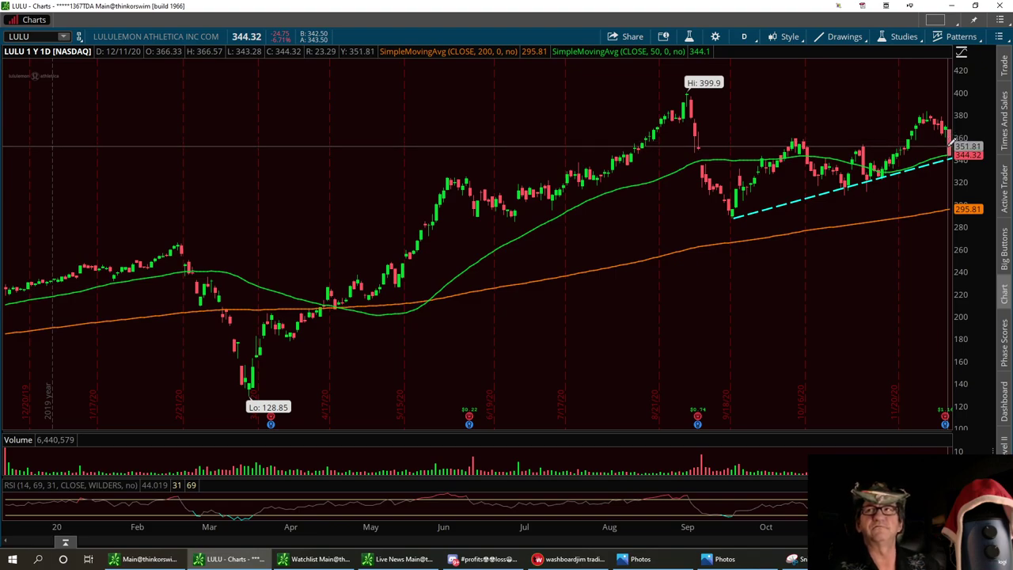
Step: Add horizontal price levels at $351.34, $358.41 and $366.43 to the one-year LULU chart
{"action": "left_click", "coordinate": [840, 38]}
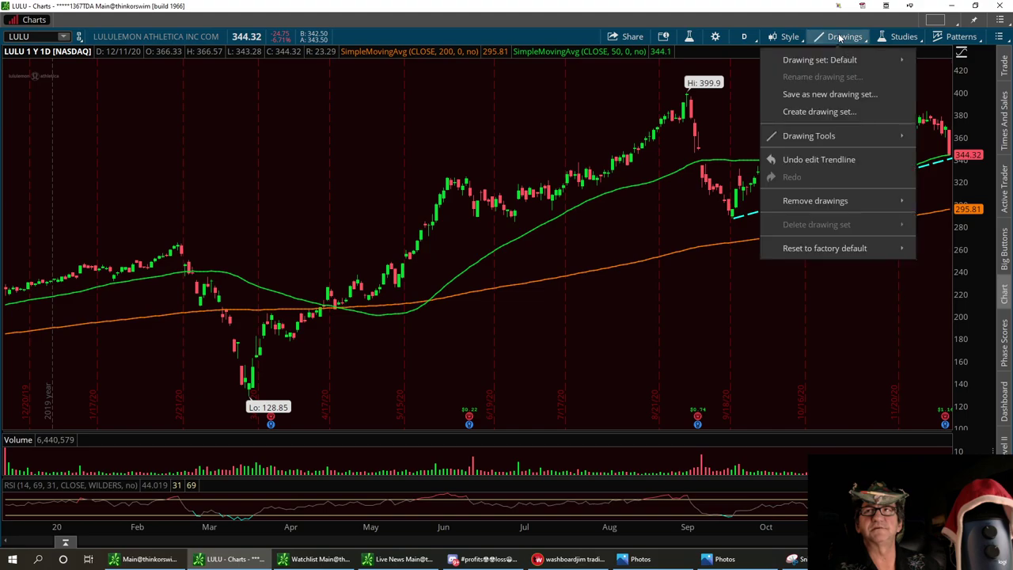
{"action": "mouse_move", "coordinate": [825, 140]}
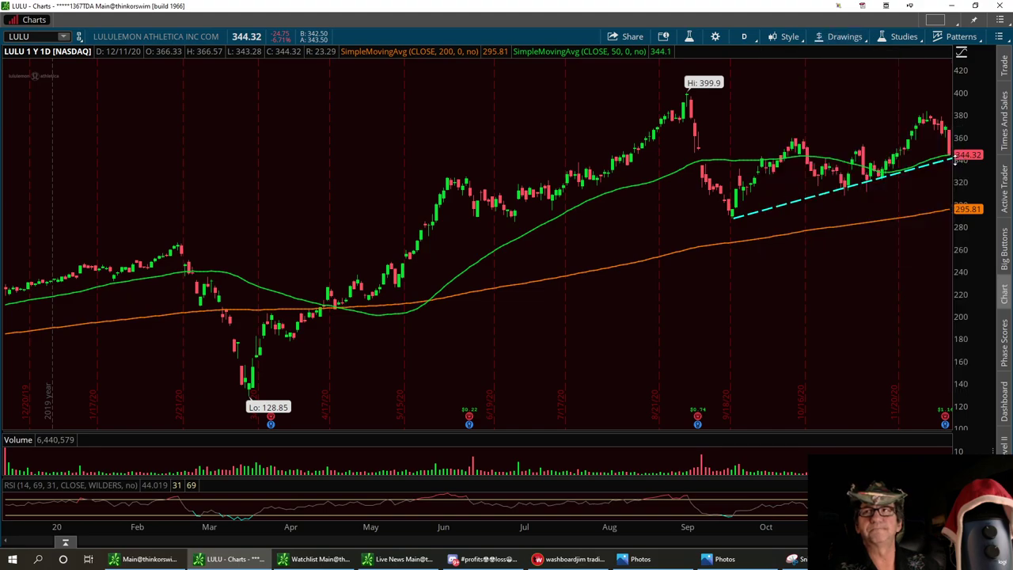
{"action": "left_click", "coordinate": [954, 164]}
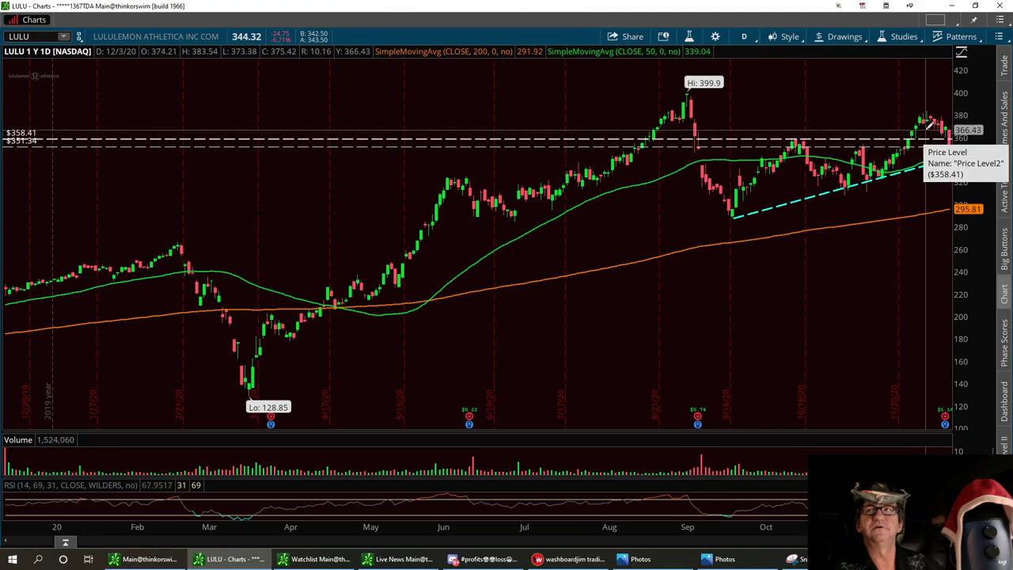
{"action": "left_click", "coordinate": [926, 129]}
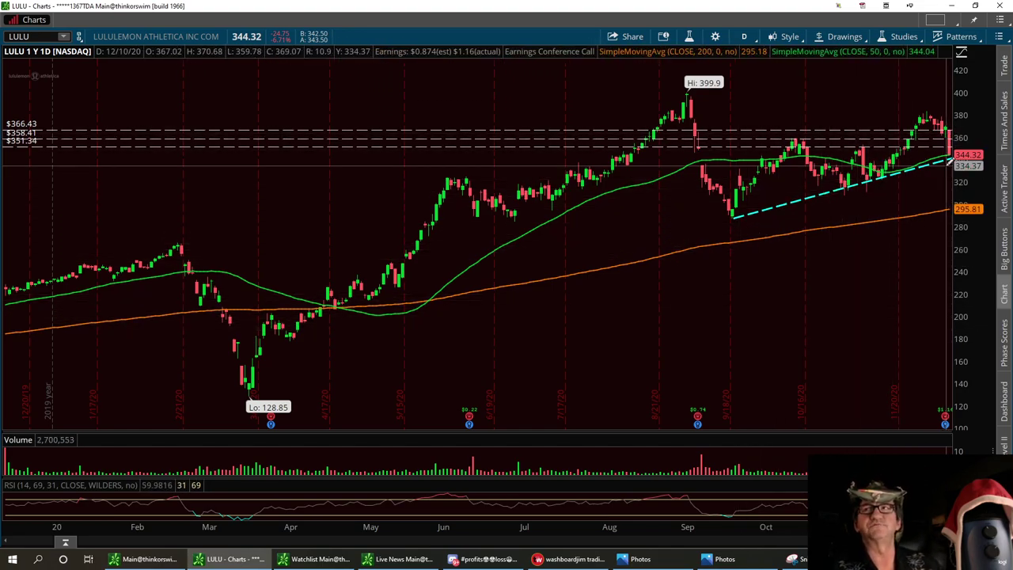
Step: Set the LULU chart to 1 day with 1-minute candles and add price levels at $347.13 and $347.93
{"action": "left_click", "coordinate": [746, 36]}
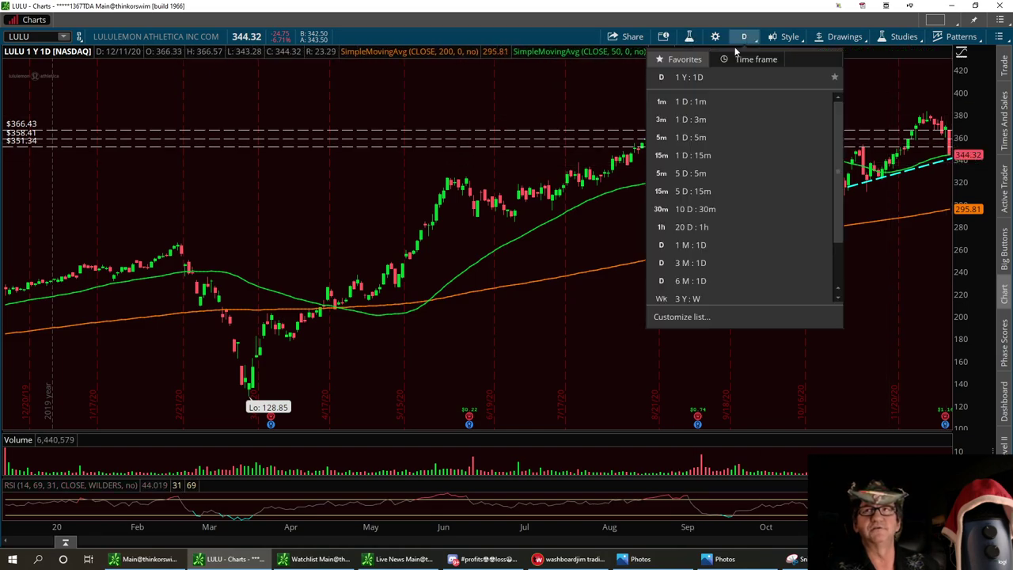
{"action": "left_click", "coordinate": [696, 104]}
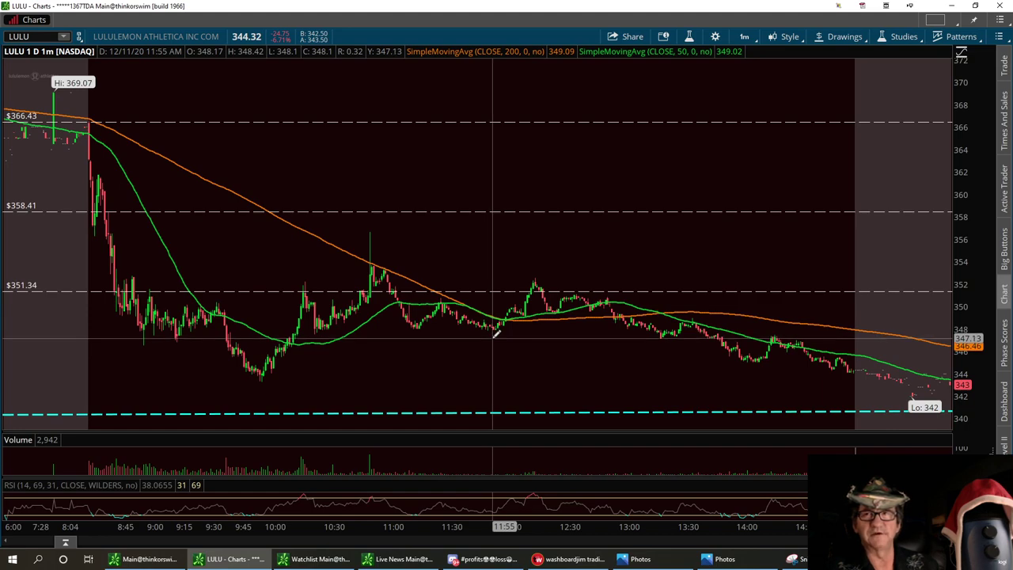
{"action": "left_click", "coordinate": [492, 336]}
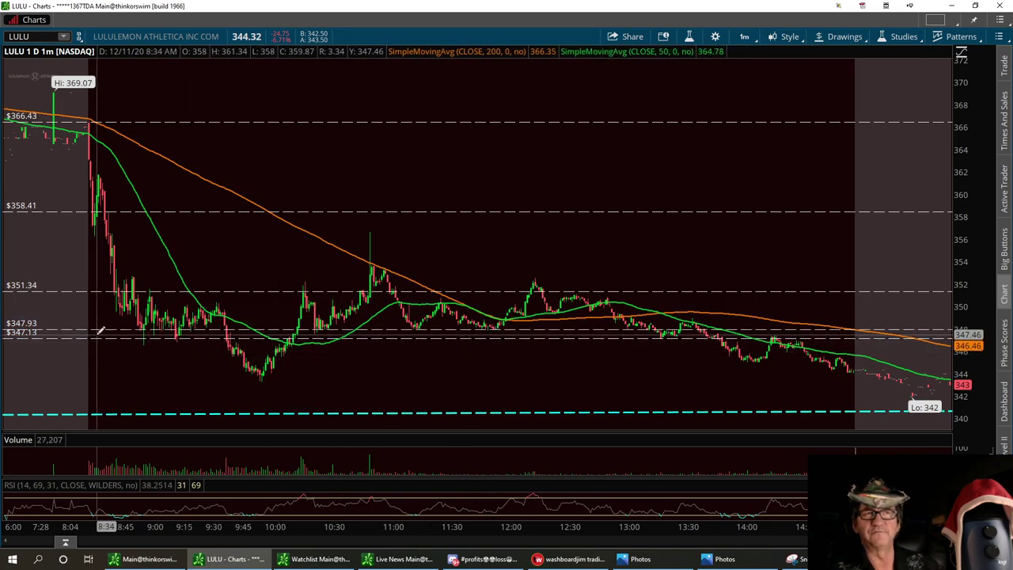
Step: Draw a rectangle between the $347.93 and $347.13 levels, from shortly after 11:00 to the chart's latest time
{"action": "left_click", "coordinate": [840, 37]}
{"action": "mouse_move", "coordinate": [789, 139]}
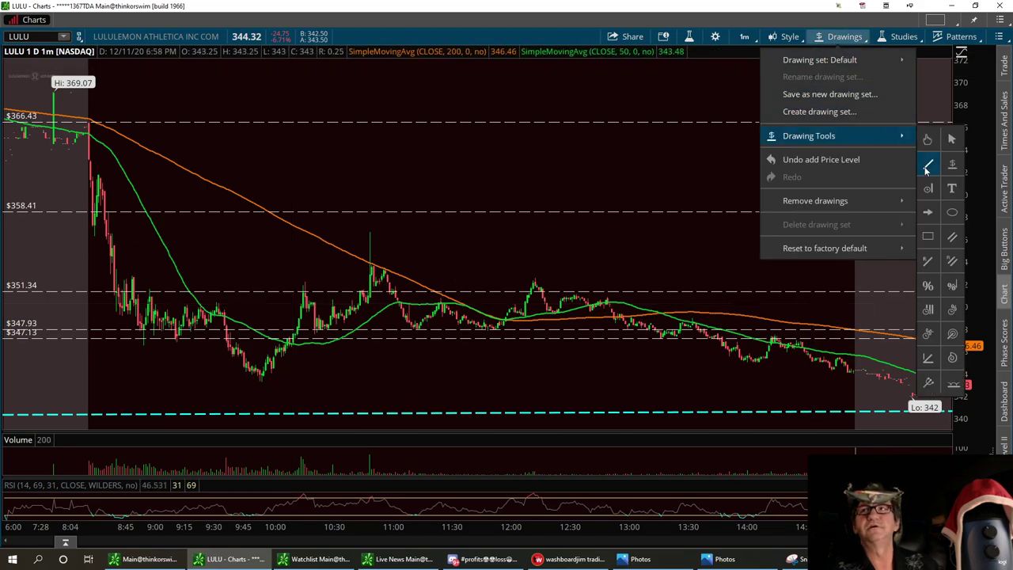
{"action": "left_click", "coordinate": [930, 239]}
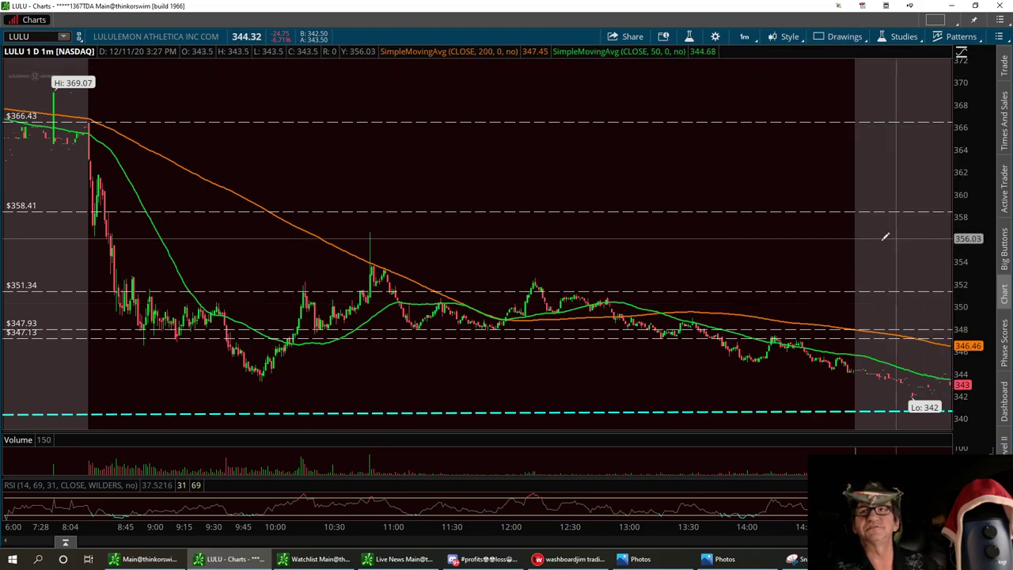
{"action": "left_click", "coordinate": [407, 327]}
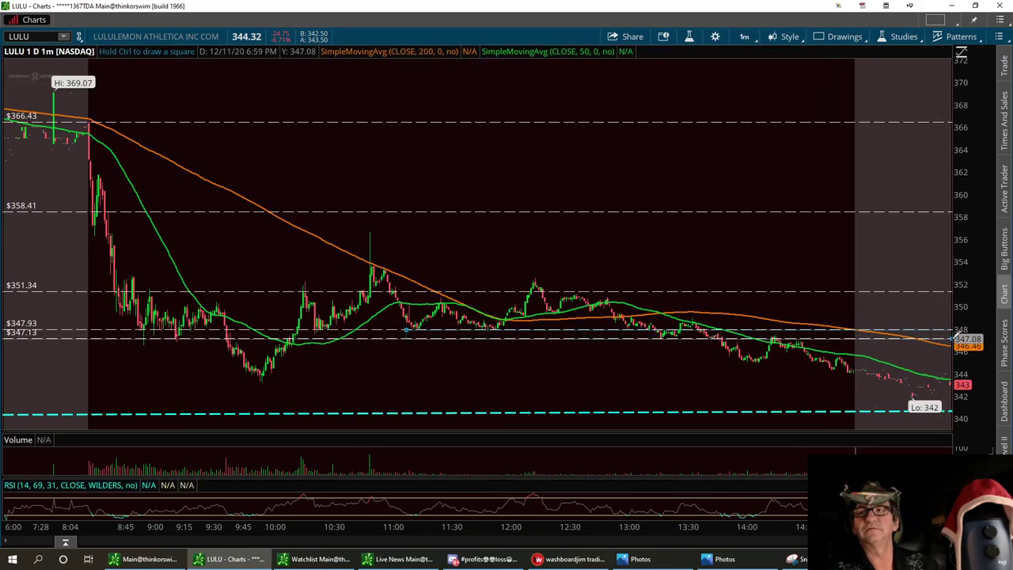
{"action": "left_click", "coordinate": [952, 339]}
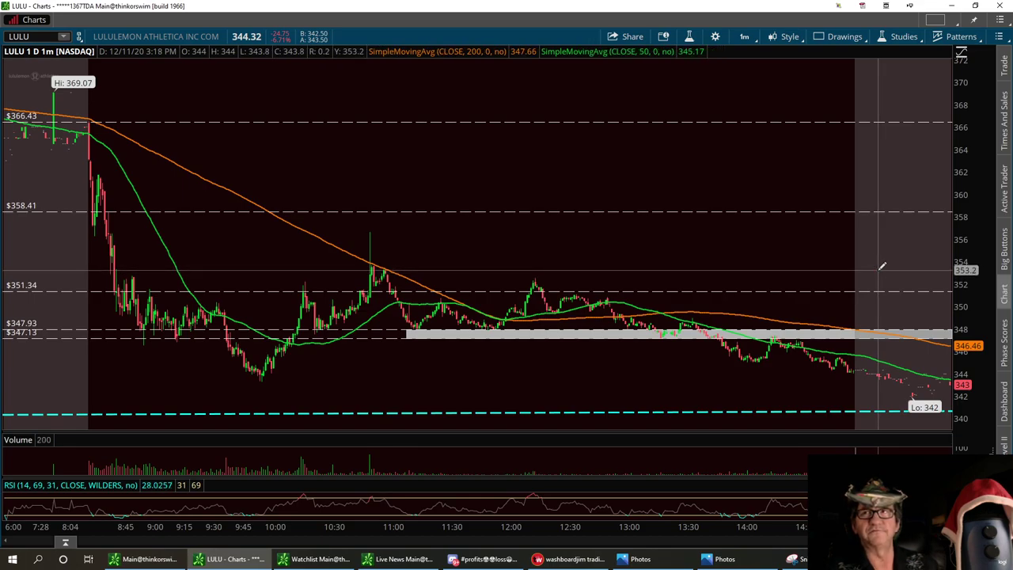
Step: Add a horizontal price level at $353.25 to the one-minute LULU chart
{"action": "left_click", "coordinate": [844, 36]}
{"action": "mouse_move", "coordinate": [809, 147]}
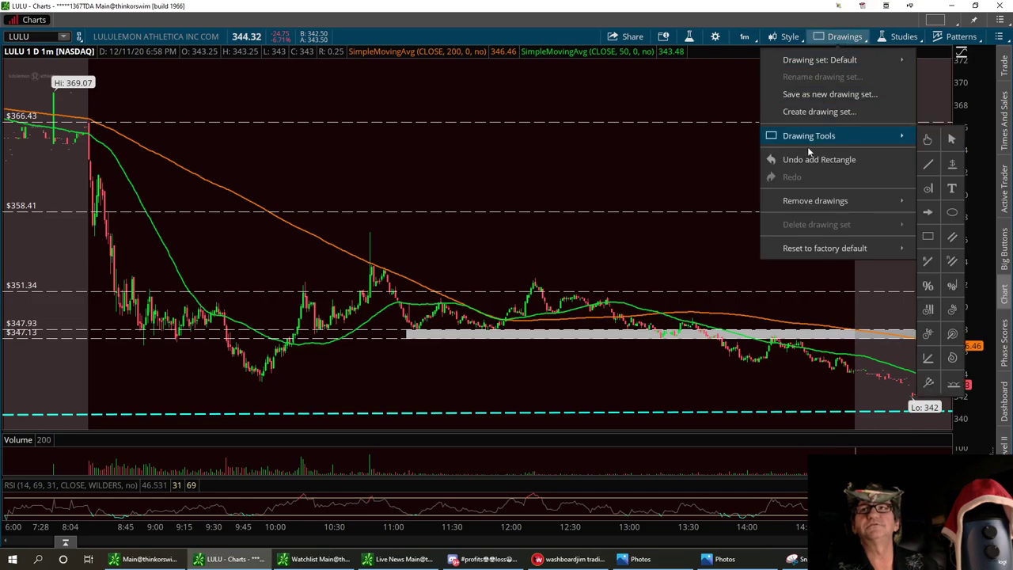
{"action": "left_click", "coordinate": [952, 164]}
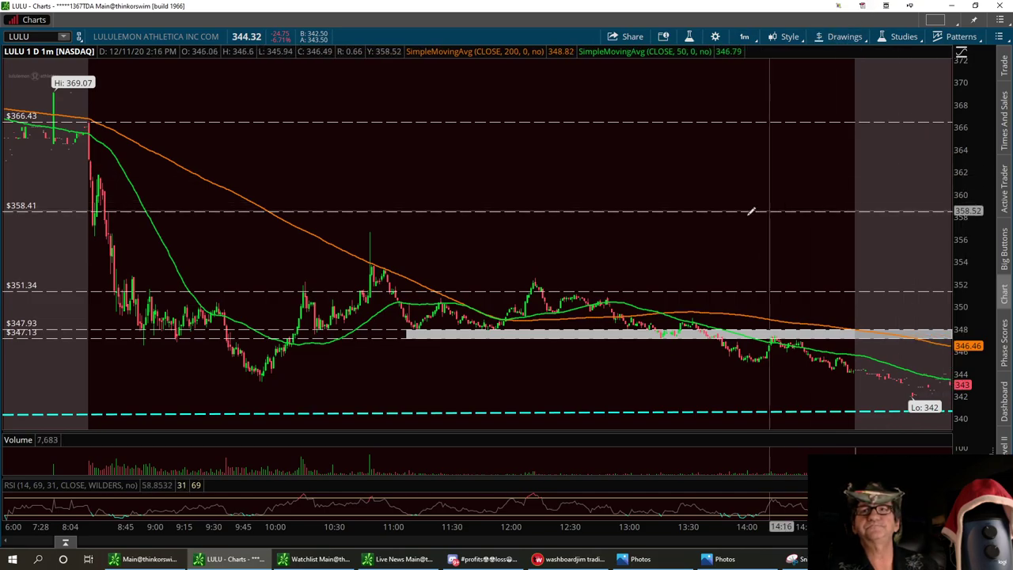
{"action": "left_click", "coordinate": [657, 269]}
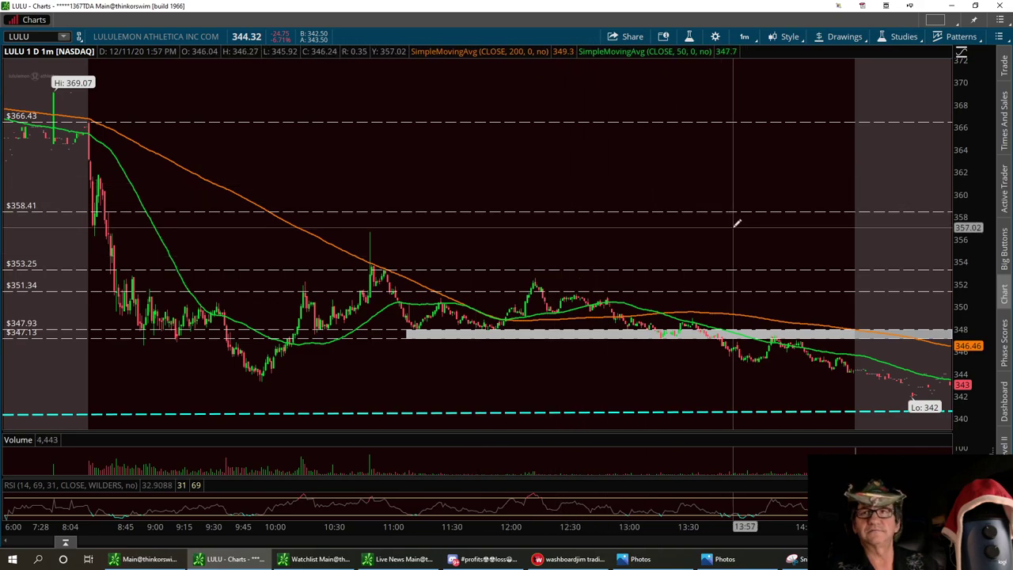
Step: Draw a rectangle between the $353.25 and $351.34 levels, from shortly before 10:00 to the chart's latest time
{"action": "left_click", "coordinate": [744, 37]}
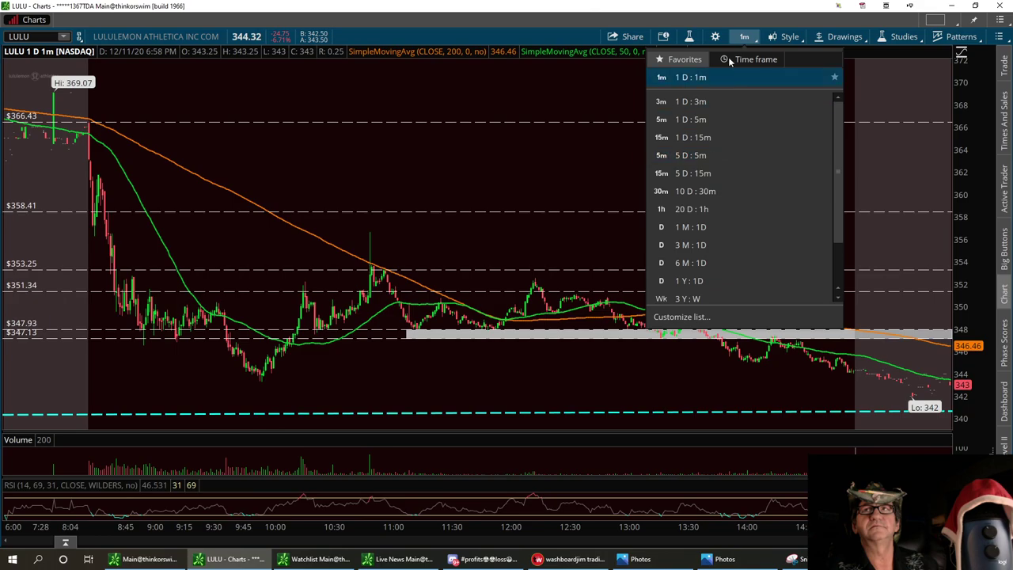
{"action": "left_click", "coordinate": [844, 36]}
{"action": "mouse_move", "coordinate": [789, 141]}
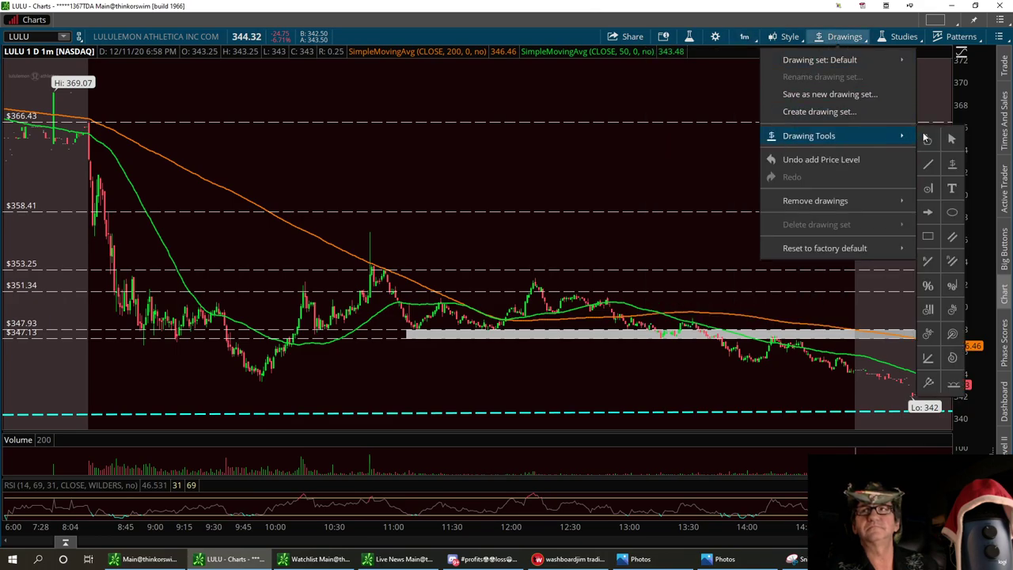
{"action": "left_click", "coordinate": [929, 238]}
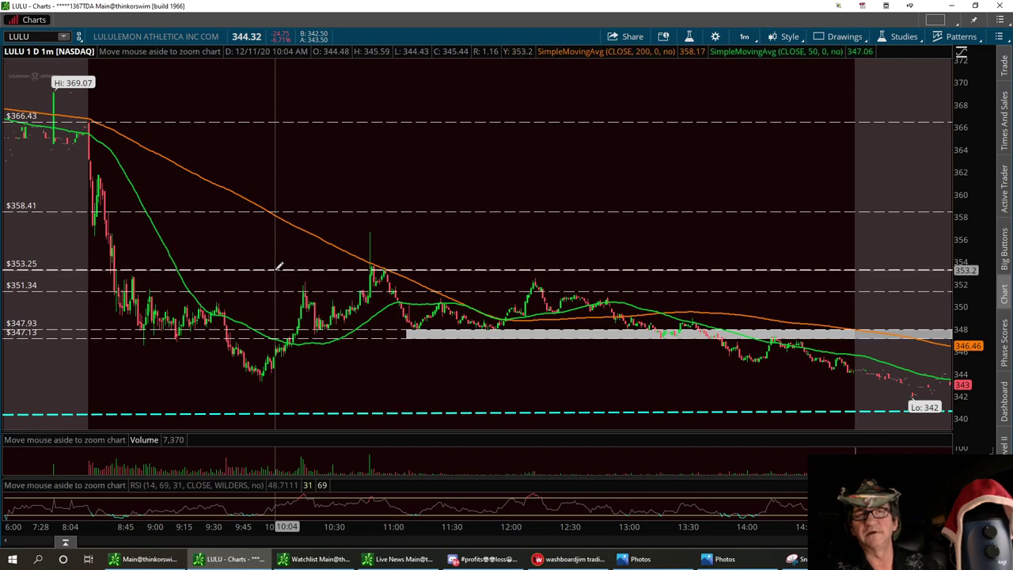
{"action": "left_click", "coordinate": [948, 292]}
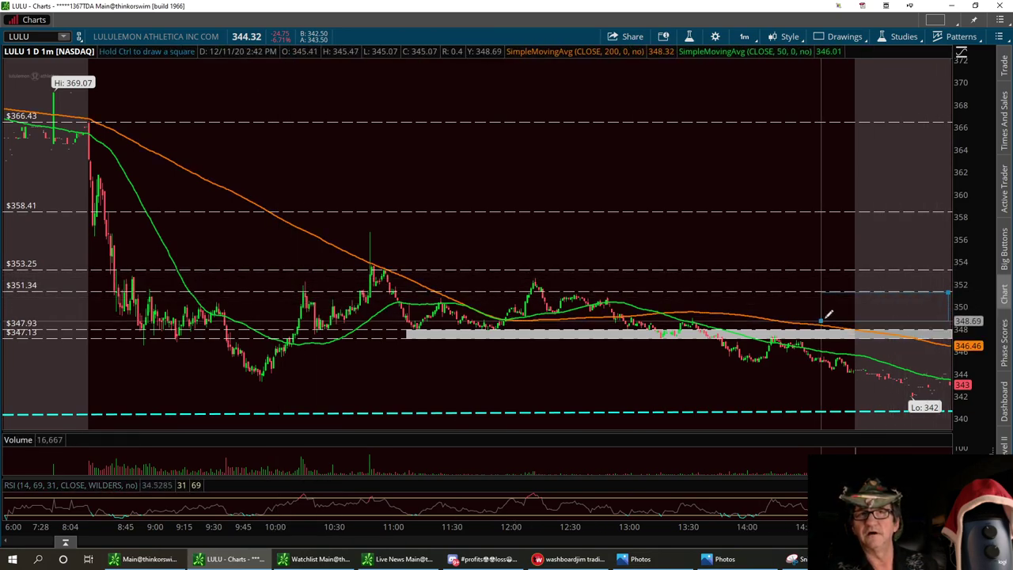
{"action": "left_click", "coordinate": [259, 270]}
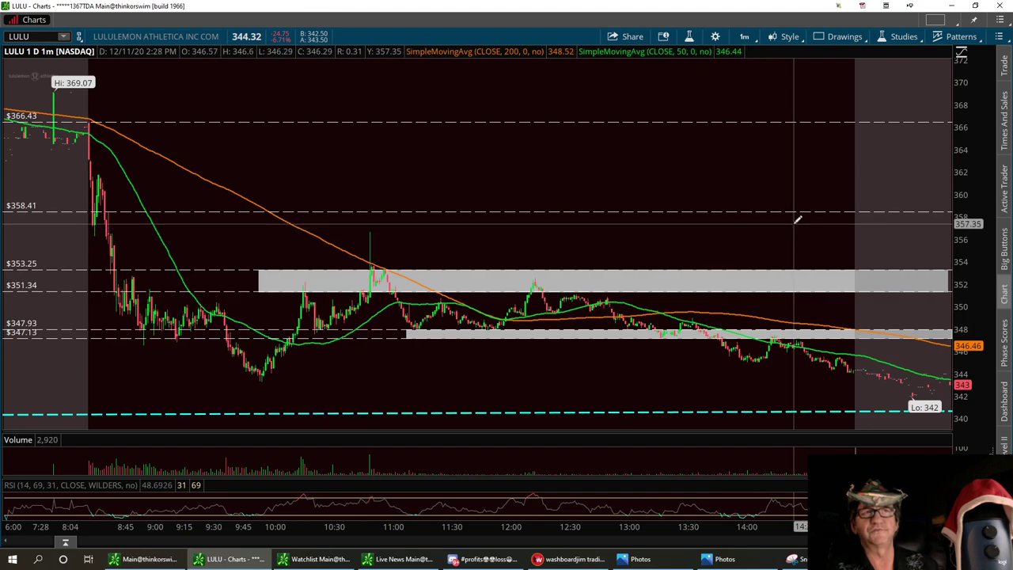
Step: Add a horizontal price level at $357.16 to the one-minute LULU chart
{"action": "left_click", "coordinate": [839, 38]}
{"action": "mouse_move", "coordinate": [785, 142]}
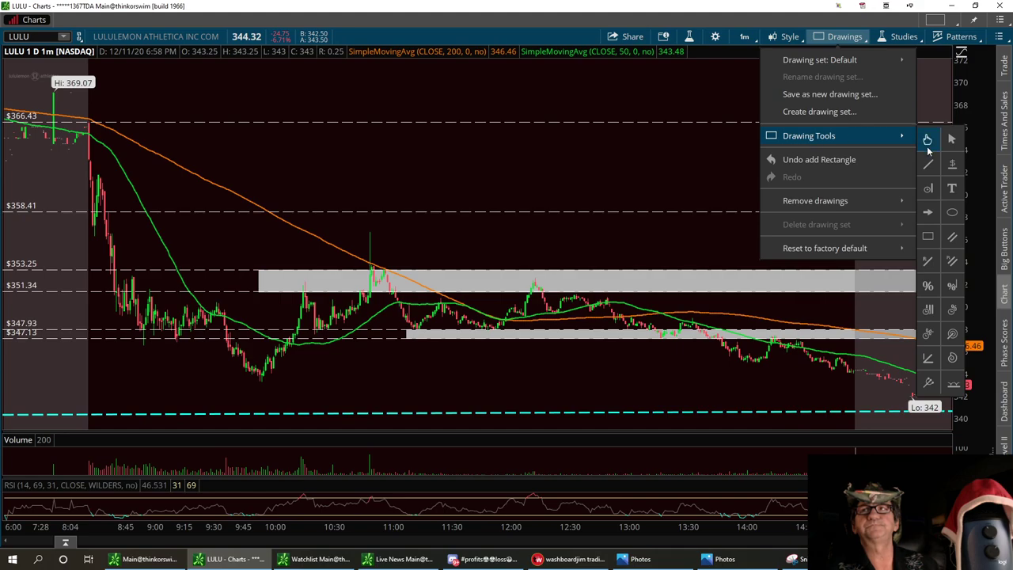
{"action": "left_click", "coordinate": [952, 165]}
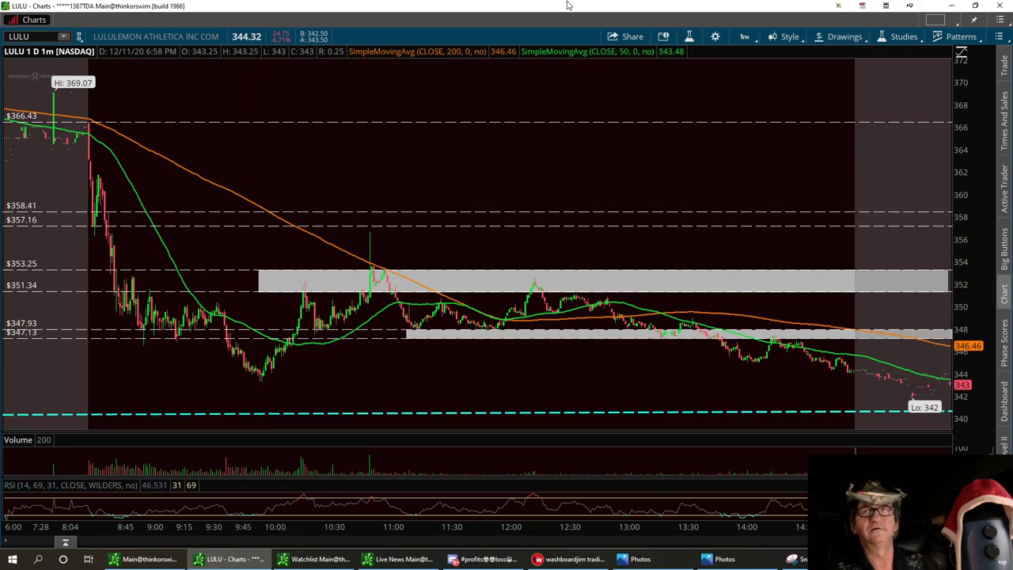
Step: Draw a rectangle between the $358.41 and $357.16 levels, from shortly before 10:00 to the chart's latest time
{"action": "left_click", "coordinate": [784, 37]}
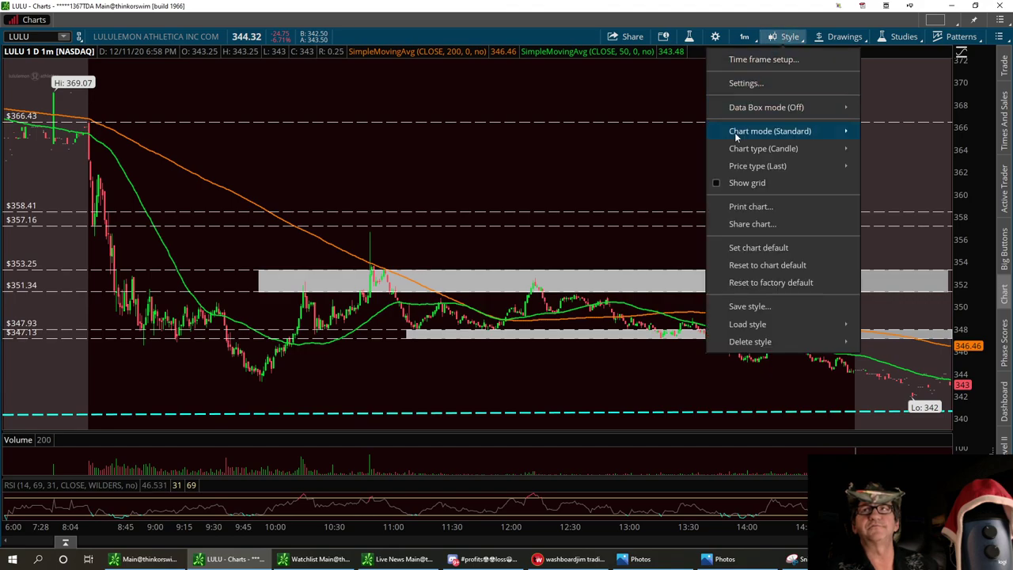
{"action": "left_click", "coordinate": [828, 36]}
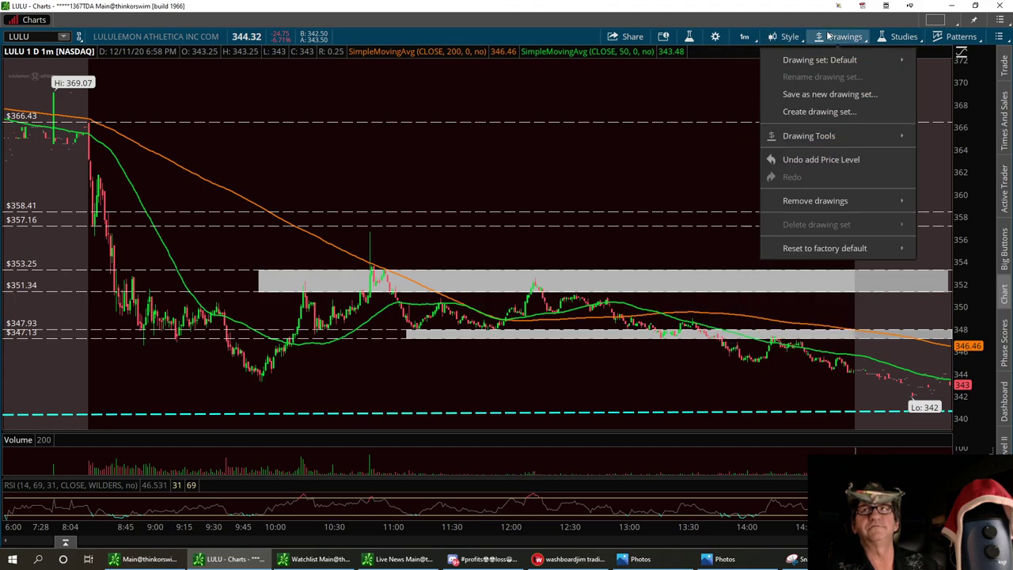
{"action": "mouse_move", "coordinate": [816, 141]}
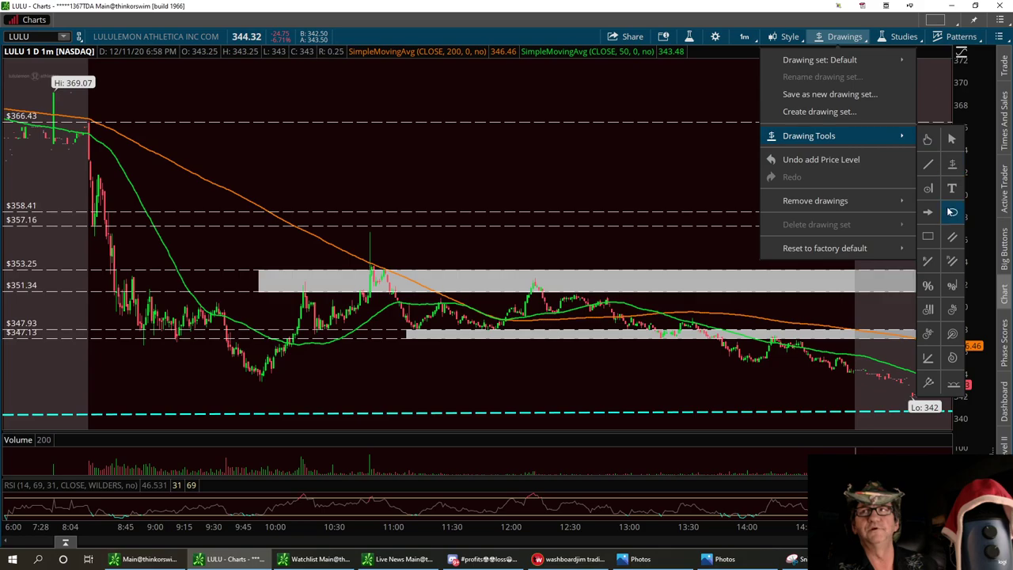
{"action": "left_click", "coordinate": [931, 235]}
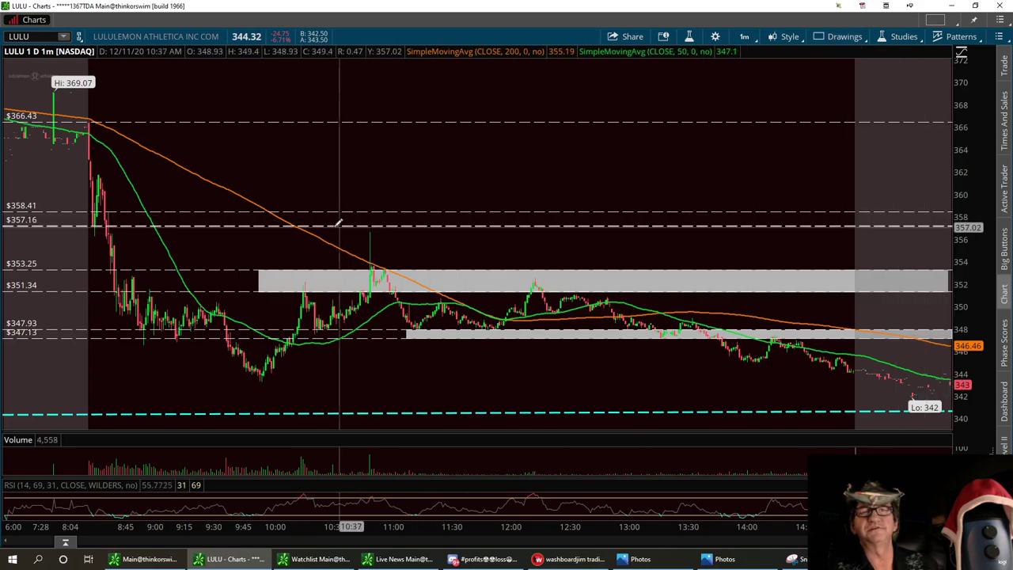
{"action": "left_click", "coordinate": [263, 211]}
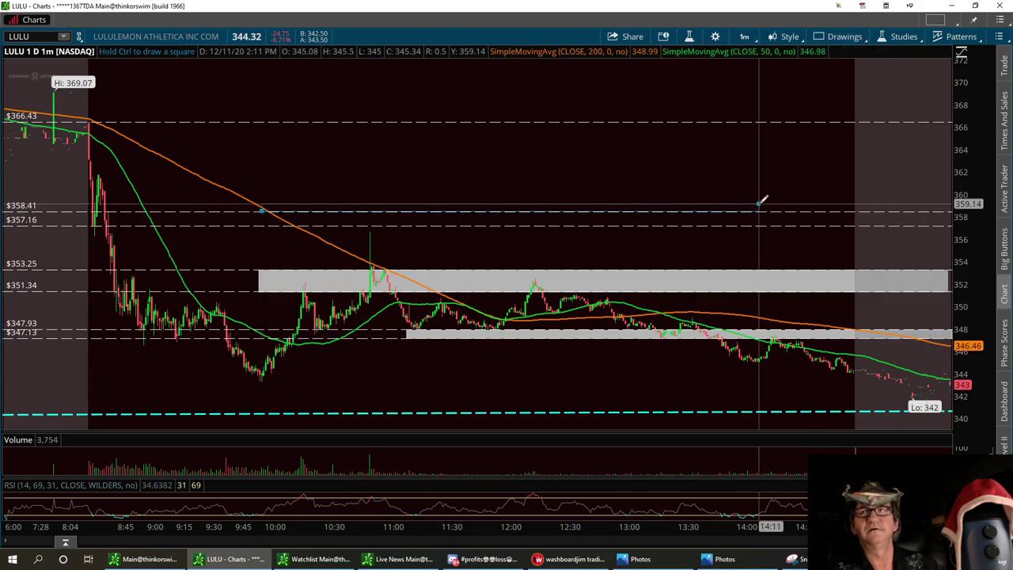
{"action": "left_click", "coordinate": [951, 227]}
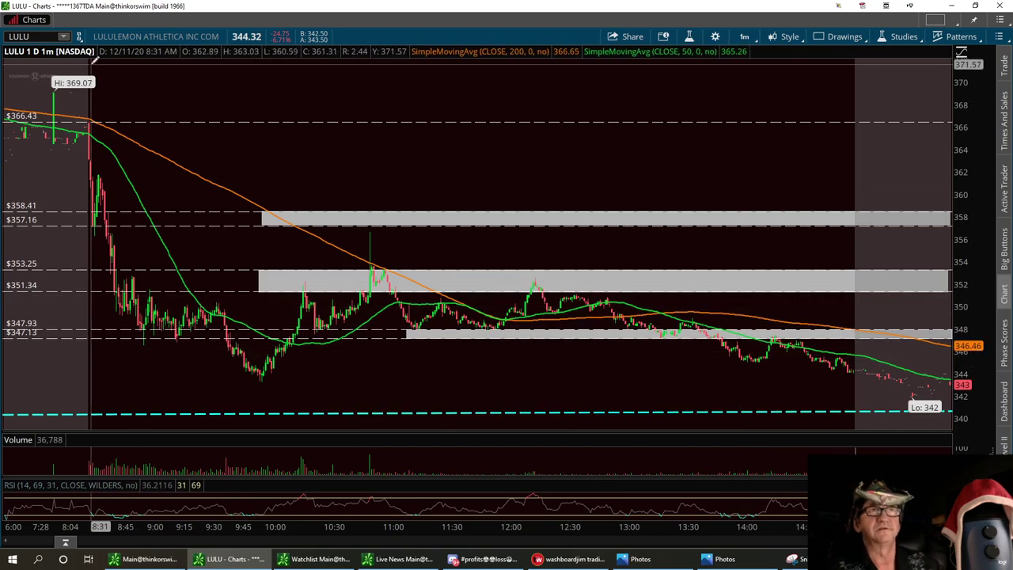
Step: View the options challenge image in Photos, switch to the browser and look through the iluvstocks Twitter profile and its recent posts
{"action": "left_click", "coordinate": [748, 561]}
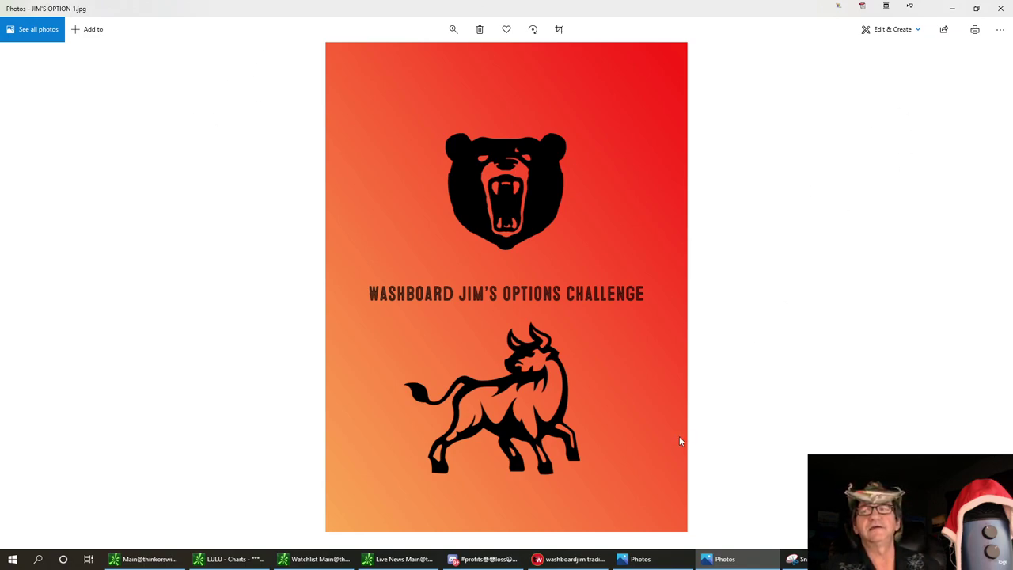
{"action": "key", "text": "alt+Tab"}
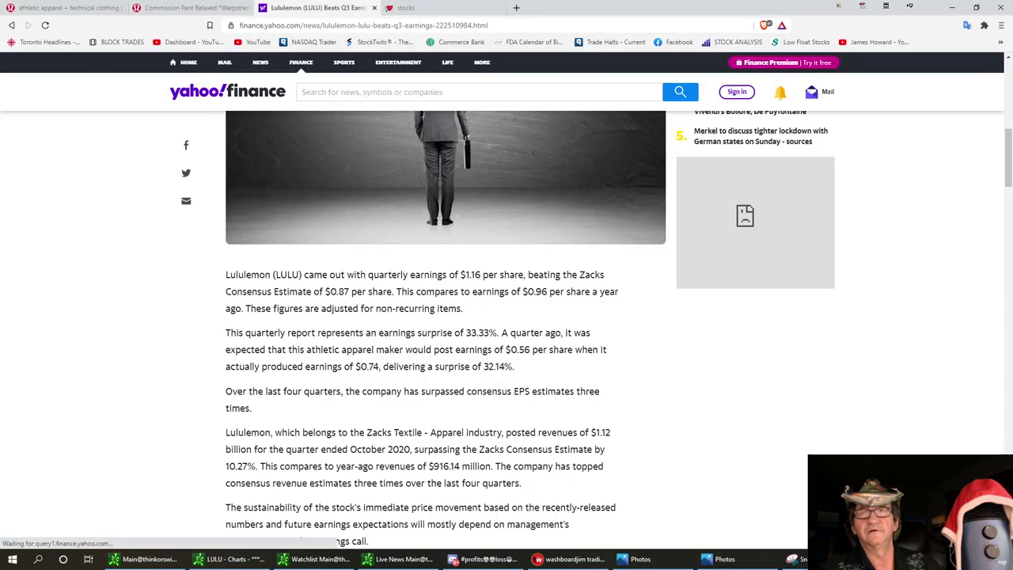
{"action": "left_click", "coordinate": [442, 9]}
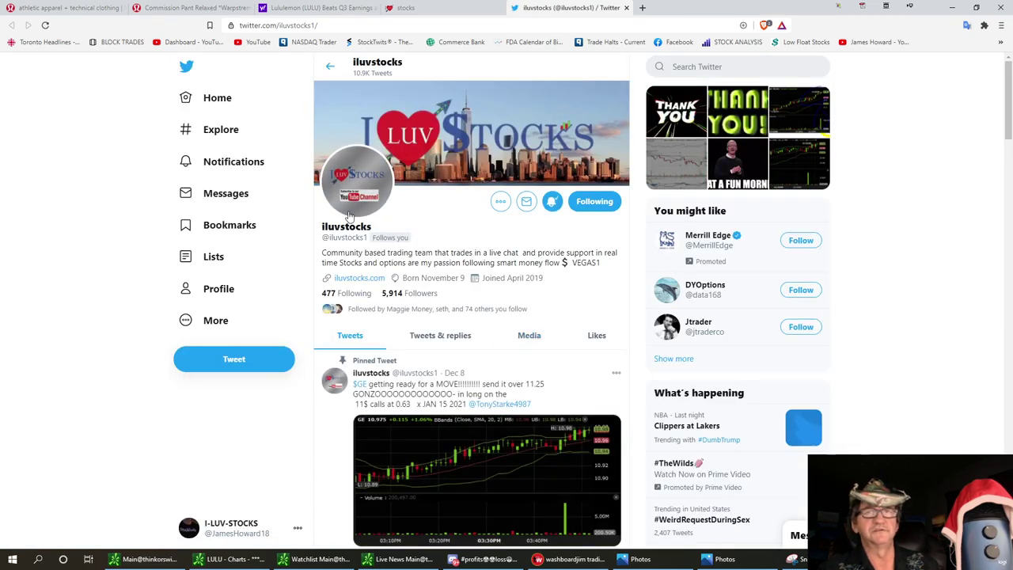
{"action": "scroll", "coordinate": [465, 318], "scroll_direction": "down", "scroll_amount": 5}
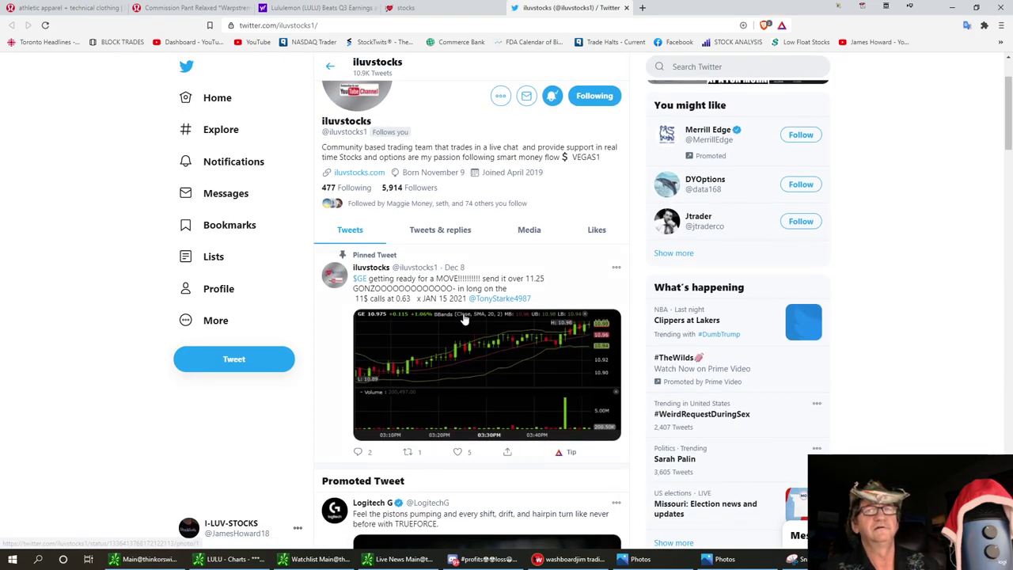
{"action": "scroll", "coordinate": [464, 318], "scroll_direction": "down", "scroll_amount": 10}
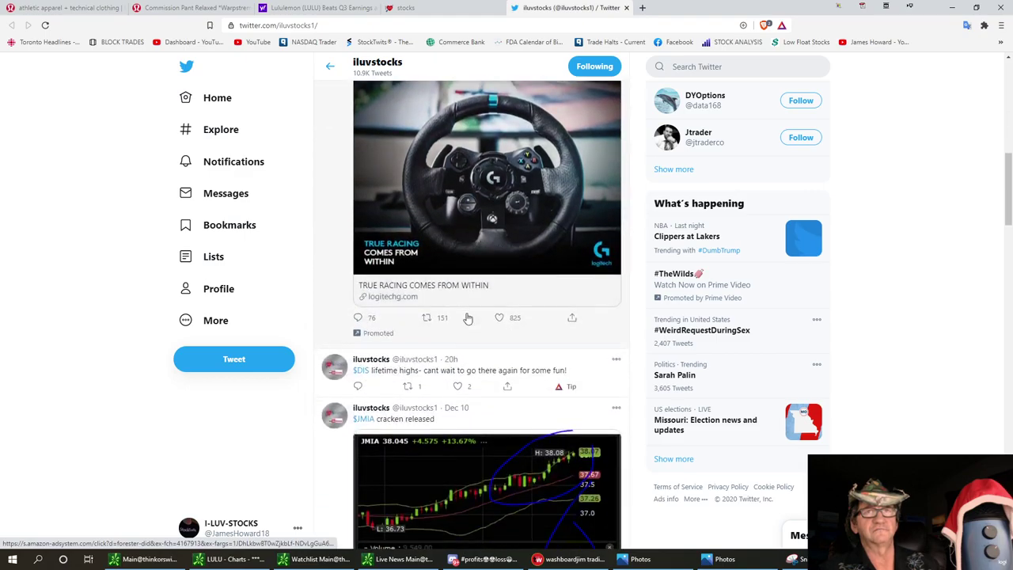
{"action": "scroll", "coordinate": [467, 318], "scroll_direction": "down", "scroll_amount": 12}
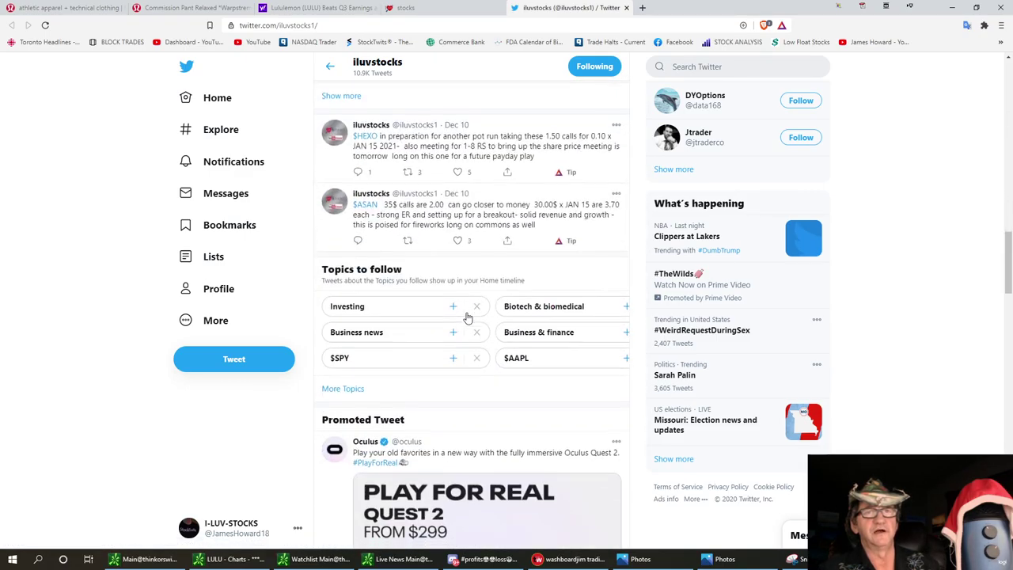
{"action": "scroll", "coordinate": [470, 319], "scroll_direction": "up", "scroll_amount": 20}
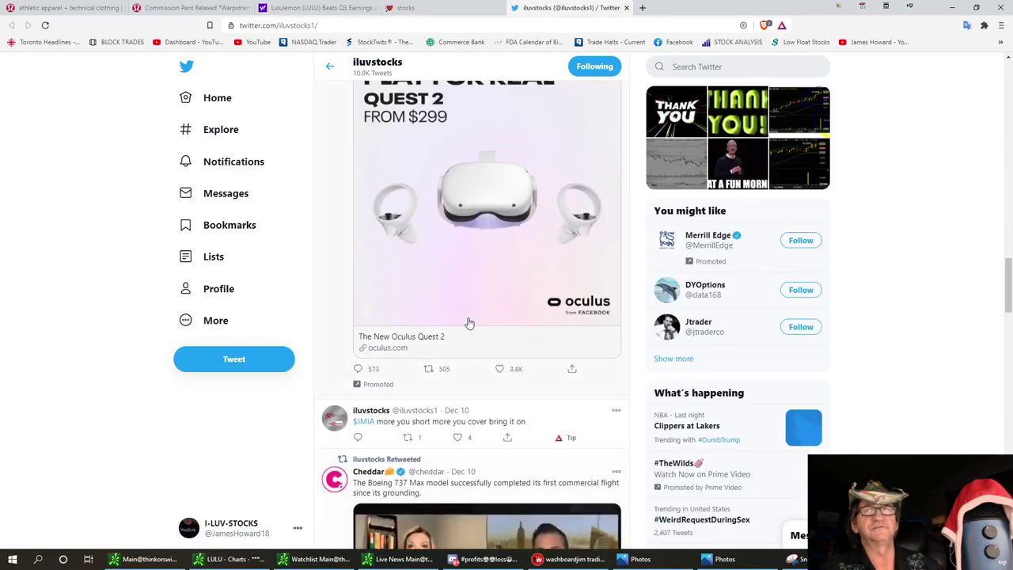
{"action": "scroll", "coordinate": [469, 330], "scroll_direction": "up", "scroll_amount": 4}
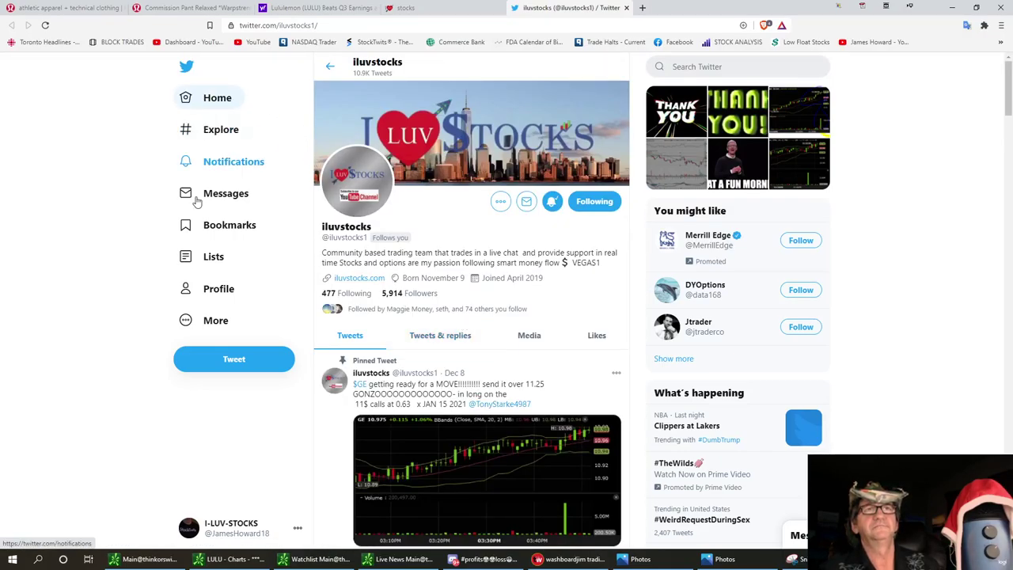
Step: Open the signed-in account's own Twitter profile and look through its recent posts
{"action": "left_click", "coordinate": [200, 293]}
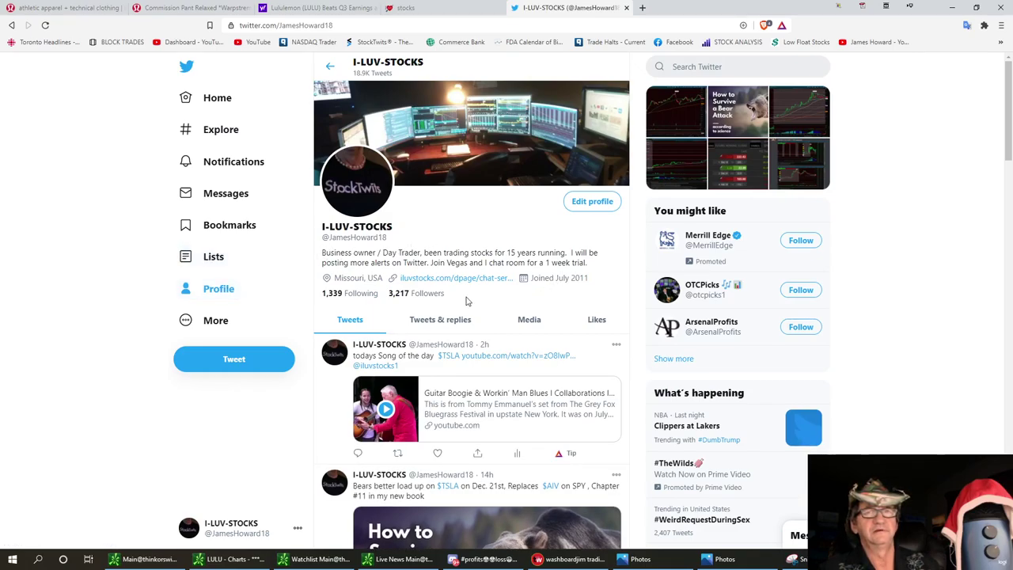
{"action": "scroll", "coordinate": [475, 407], "scroll_direction": "down", "scroll_amount": 7}
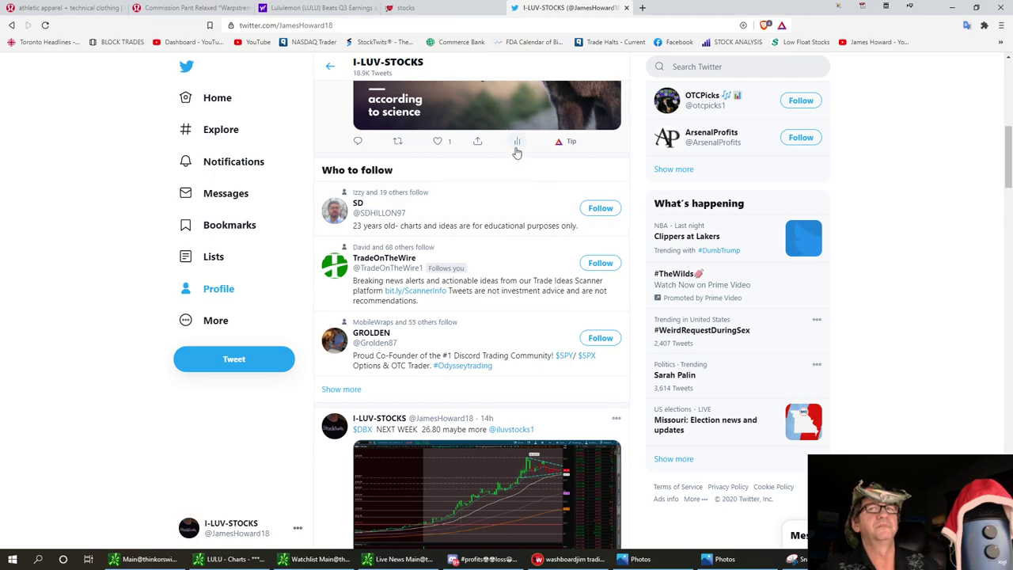
{"action": "scroll", "coordinate": [522, 186], "scroll_direction": "up", "scroll_amount": 8}
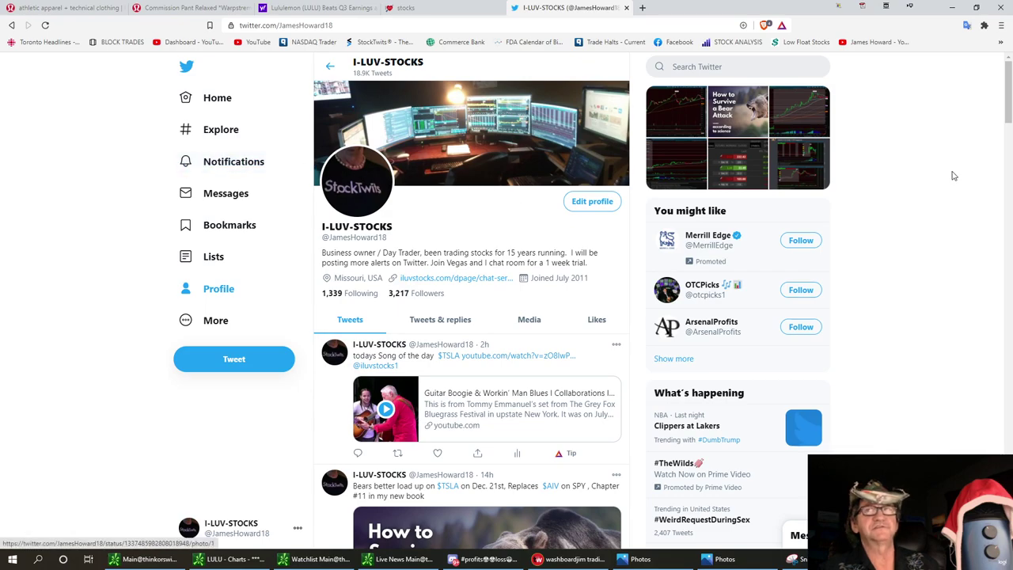
Step: Open both Stocktwits profiles linked on the iluvstocks website and look through the recent posts on the Vegas1 profile
{"action": "left_click", "coordinate": [445, 10]}
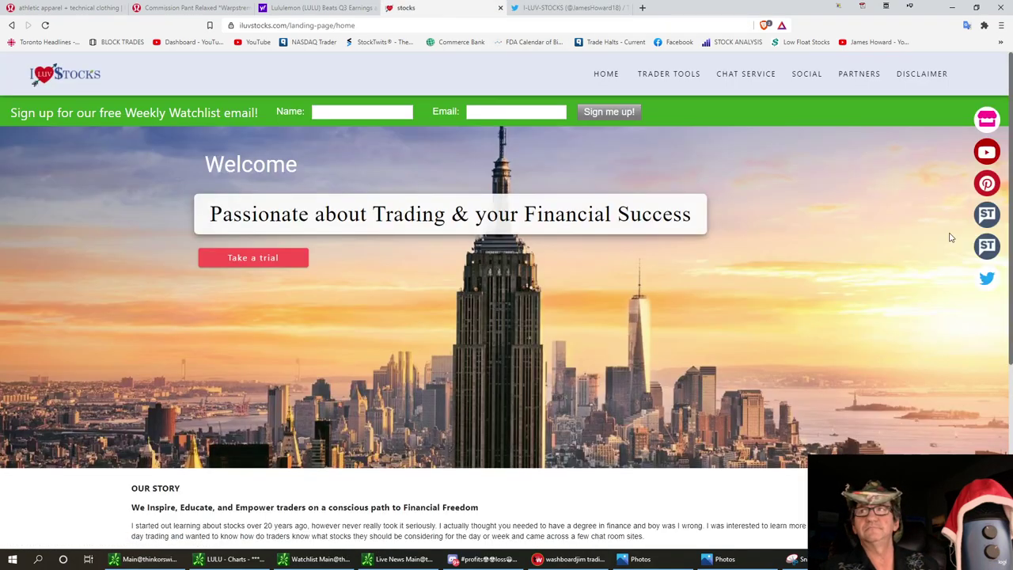
{"action": "left_click", "coordinate": [987, 245]}
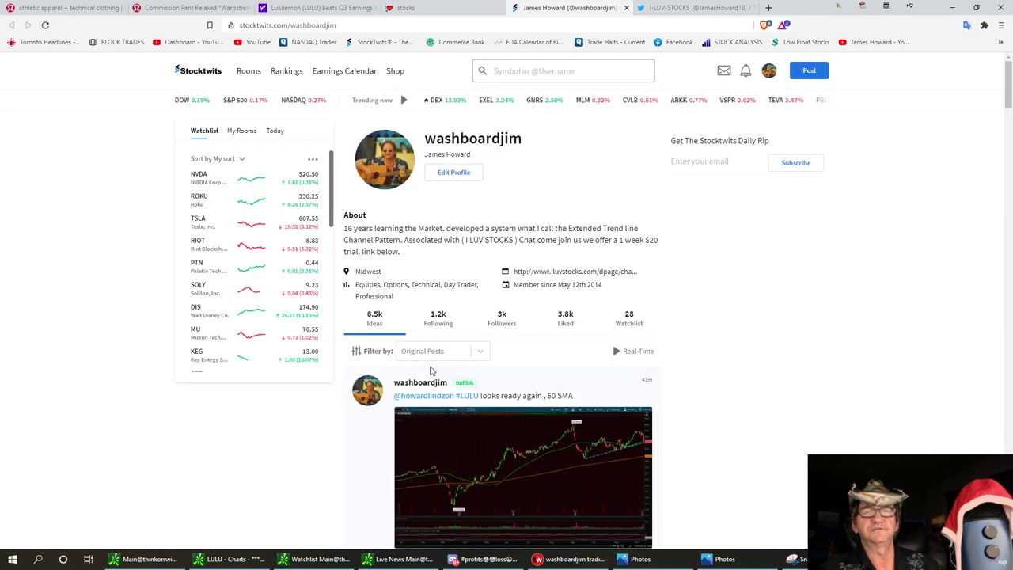
{"action": "left_click", "coordinate": [406, 7]}
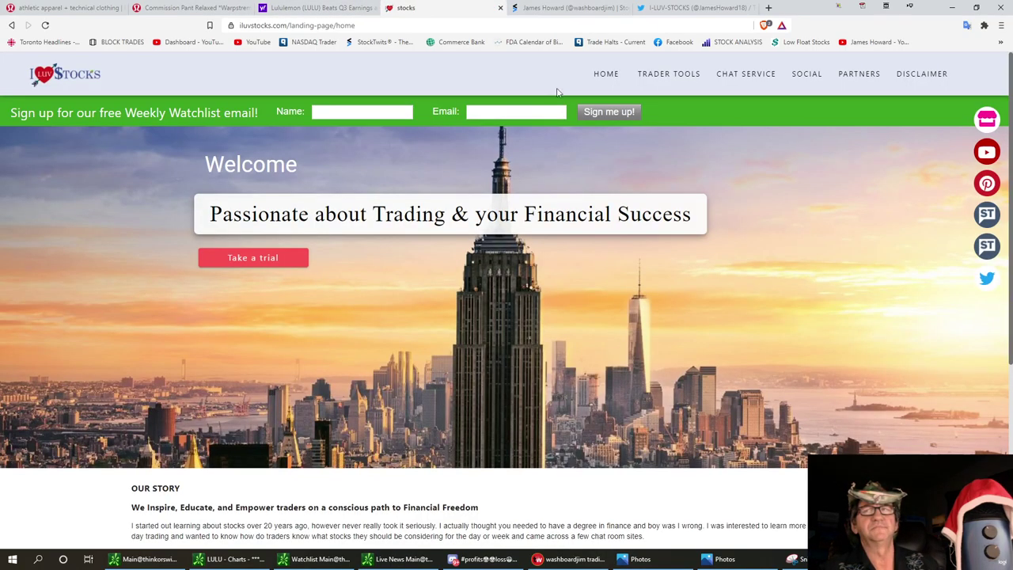
{"action": "left_click", "coordinate": [986, 214]}
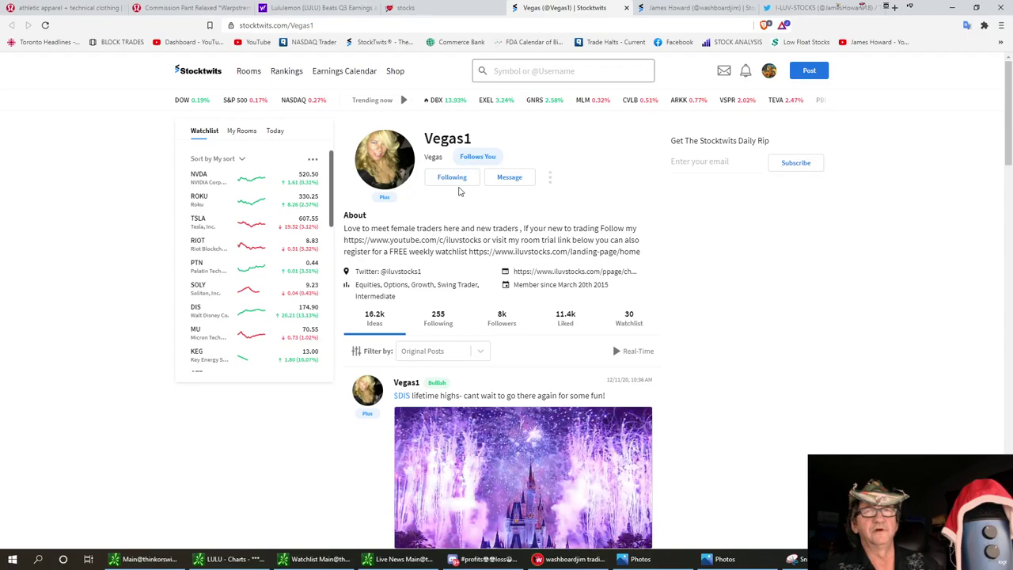
{"action": "scroll", "coordinate": [875, 282], "scroll_direction": "down", "scroll_amount": 3}
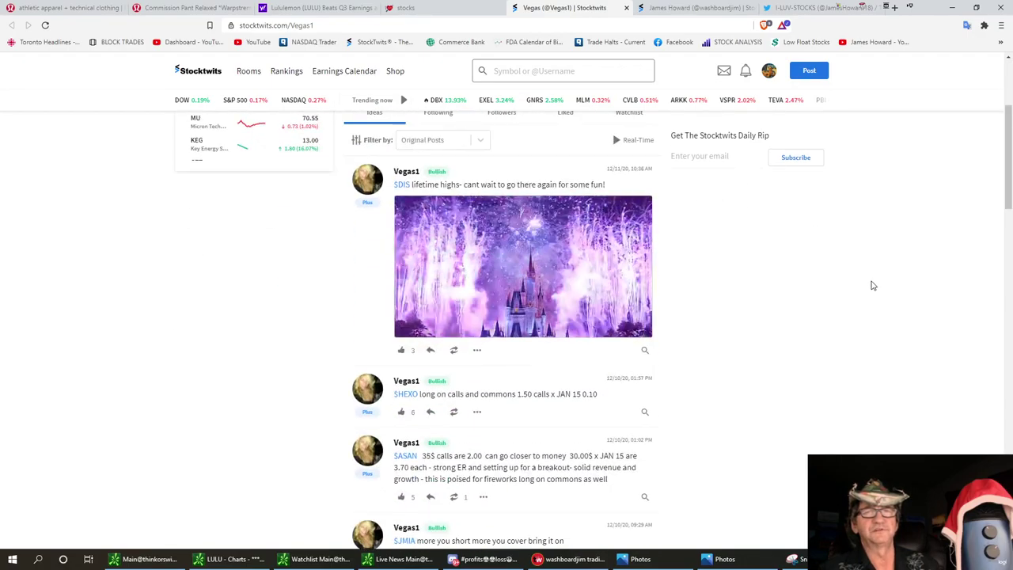